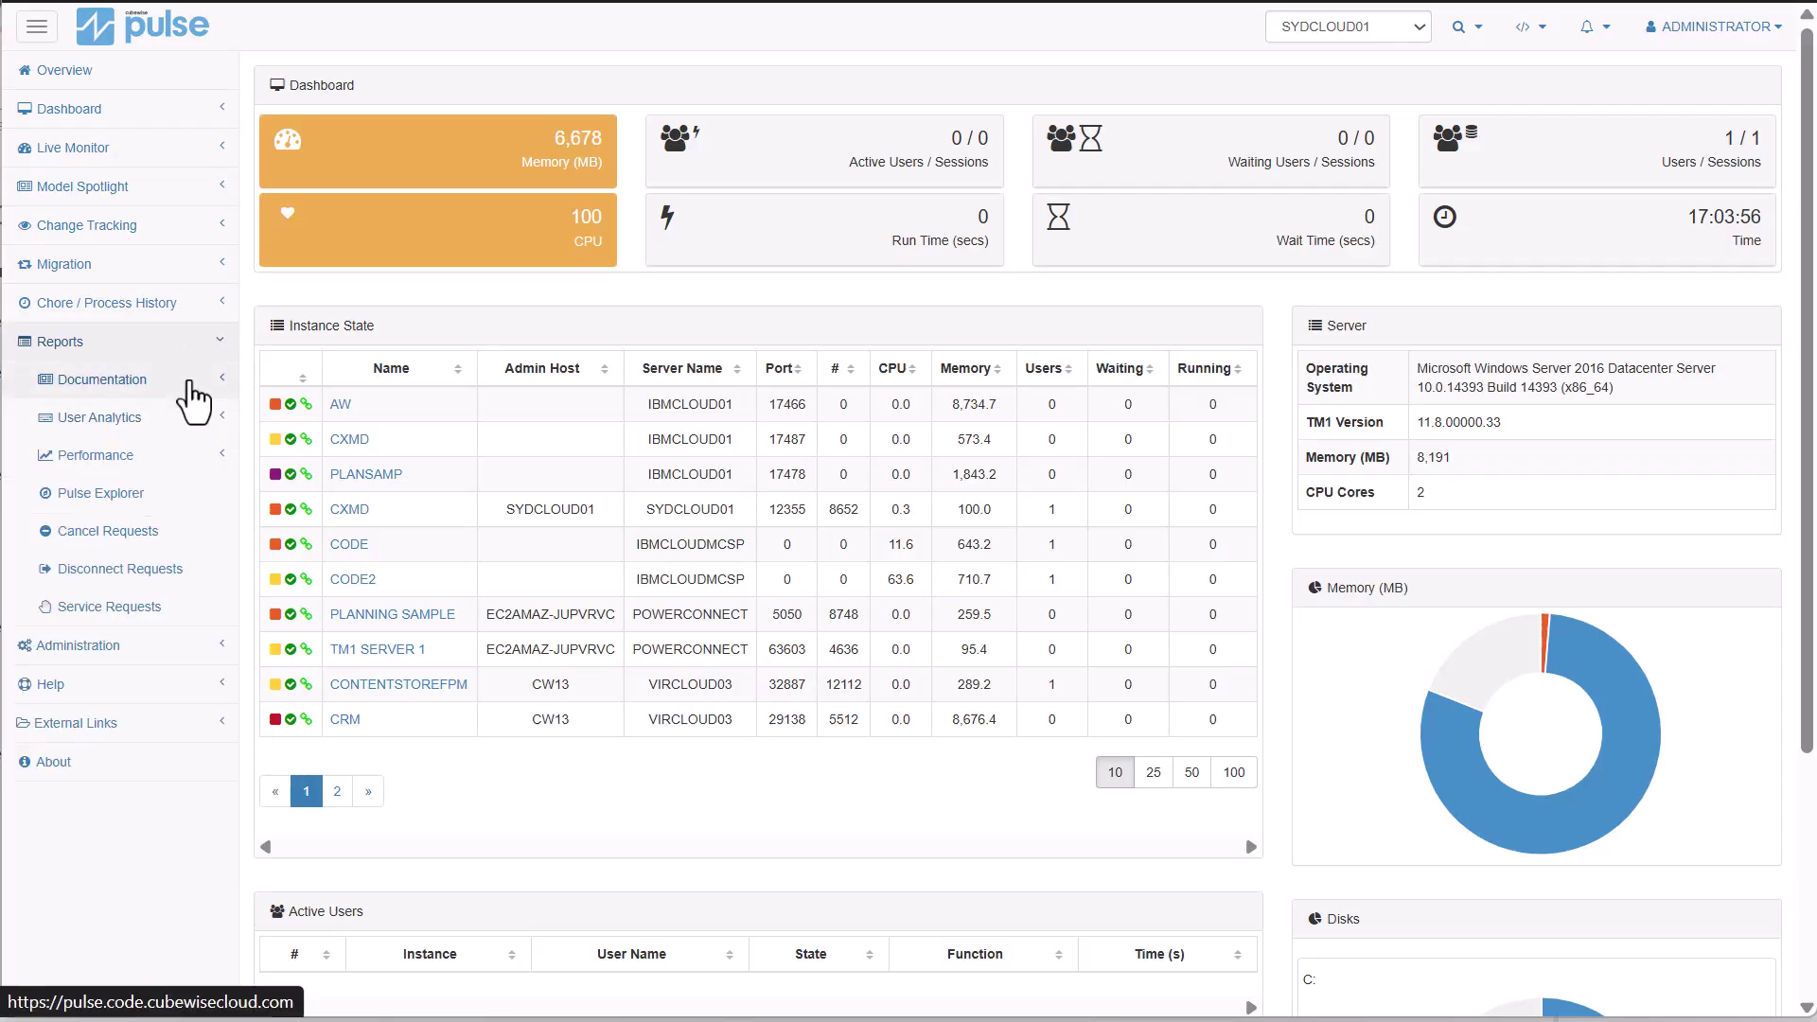
# Open the cxmd Flow Diagram report and include the General Ledger cube.
pyautogui.click(194, 384)
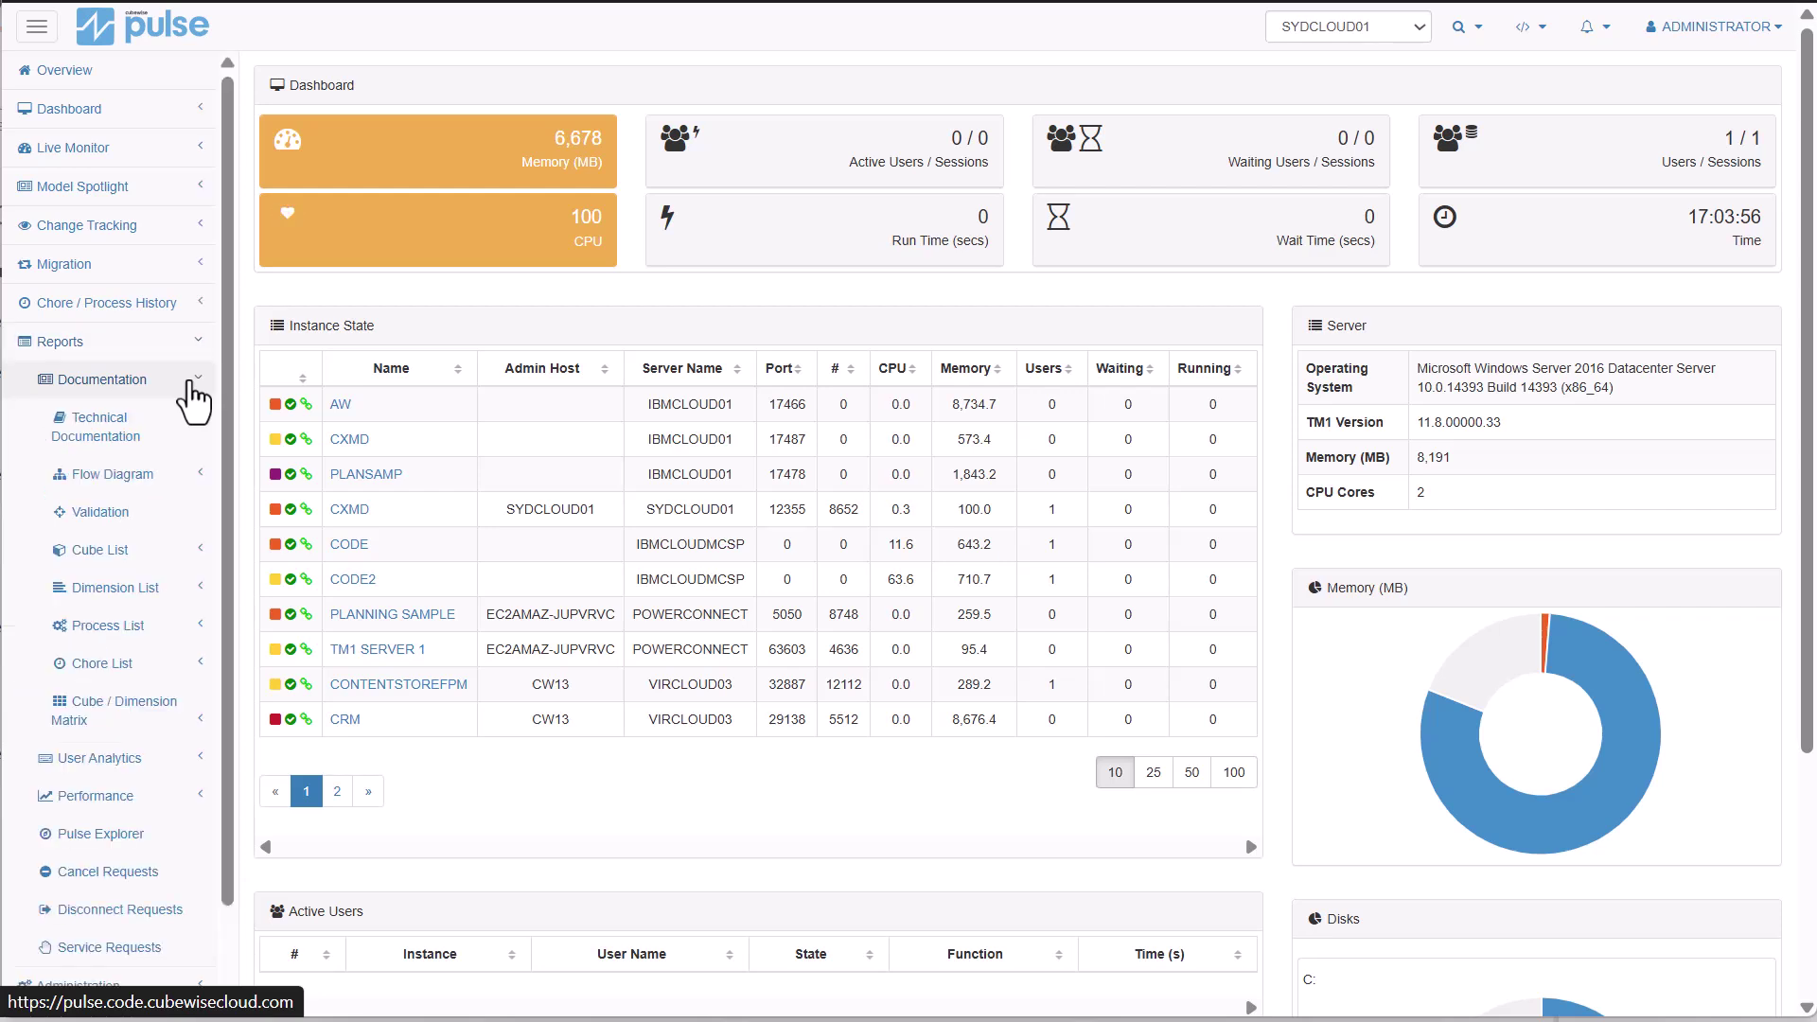
pyautogui.click(76, 476)
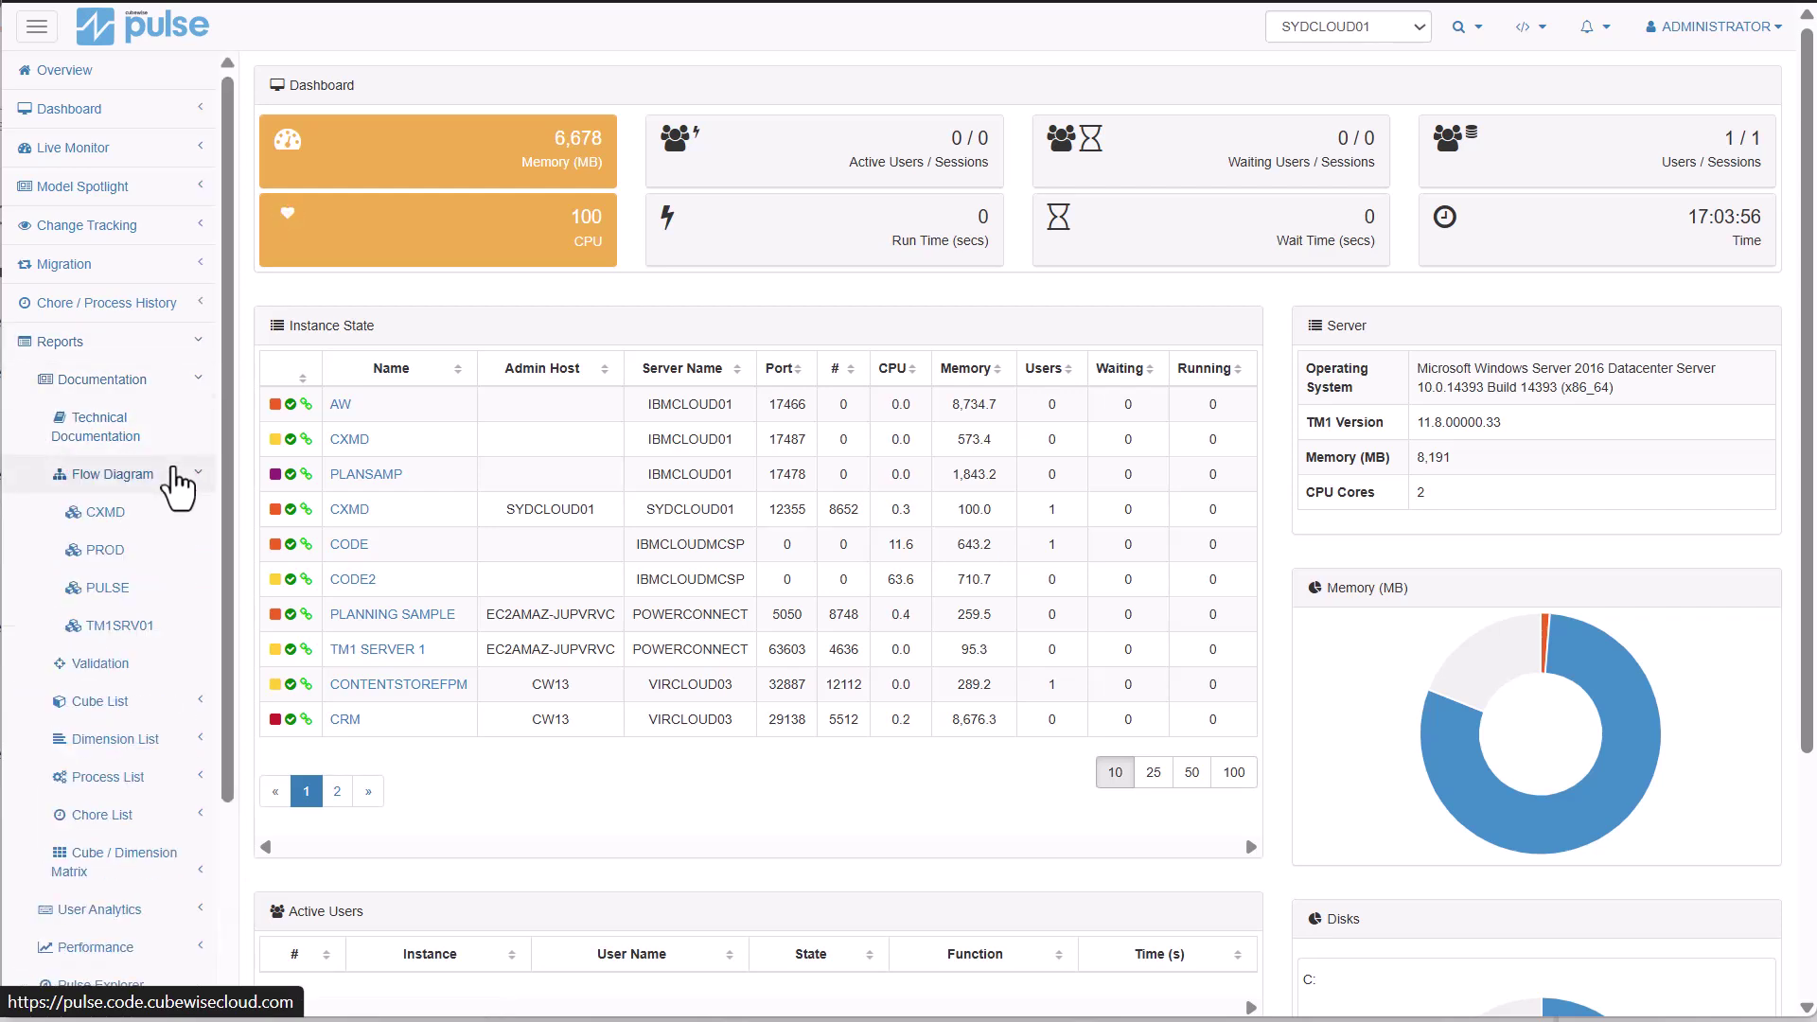
pyautogui.click(161, 529)
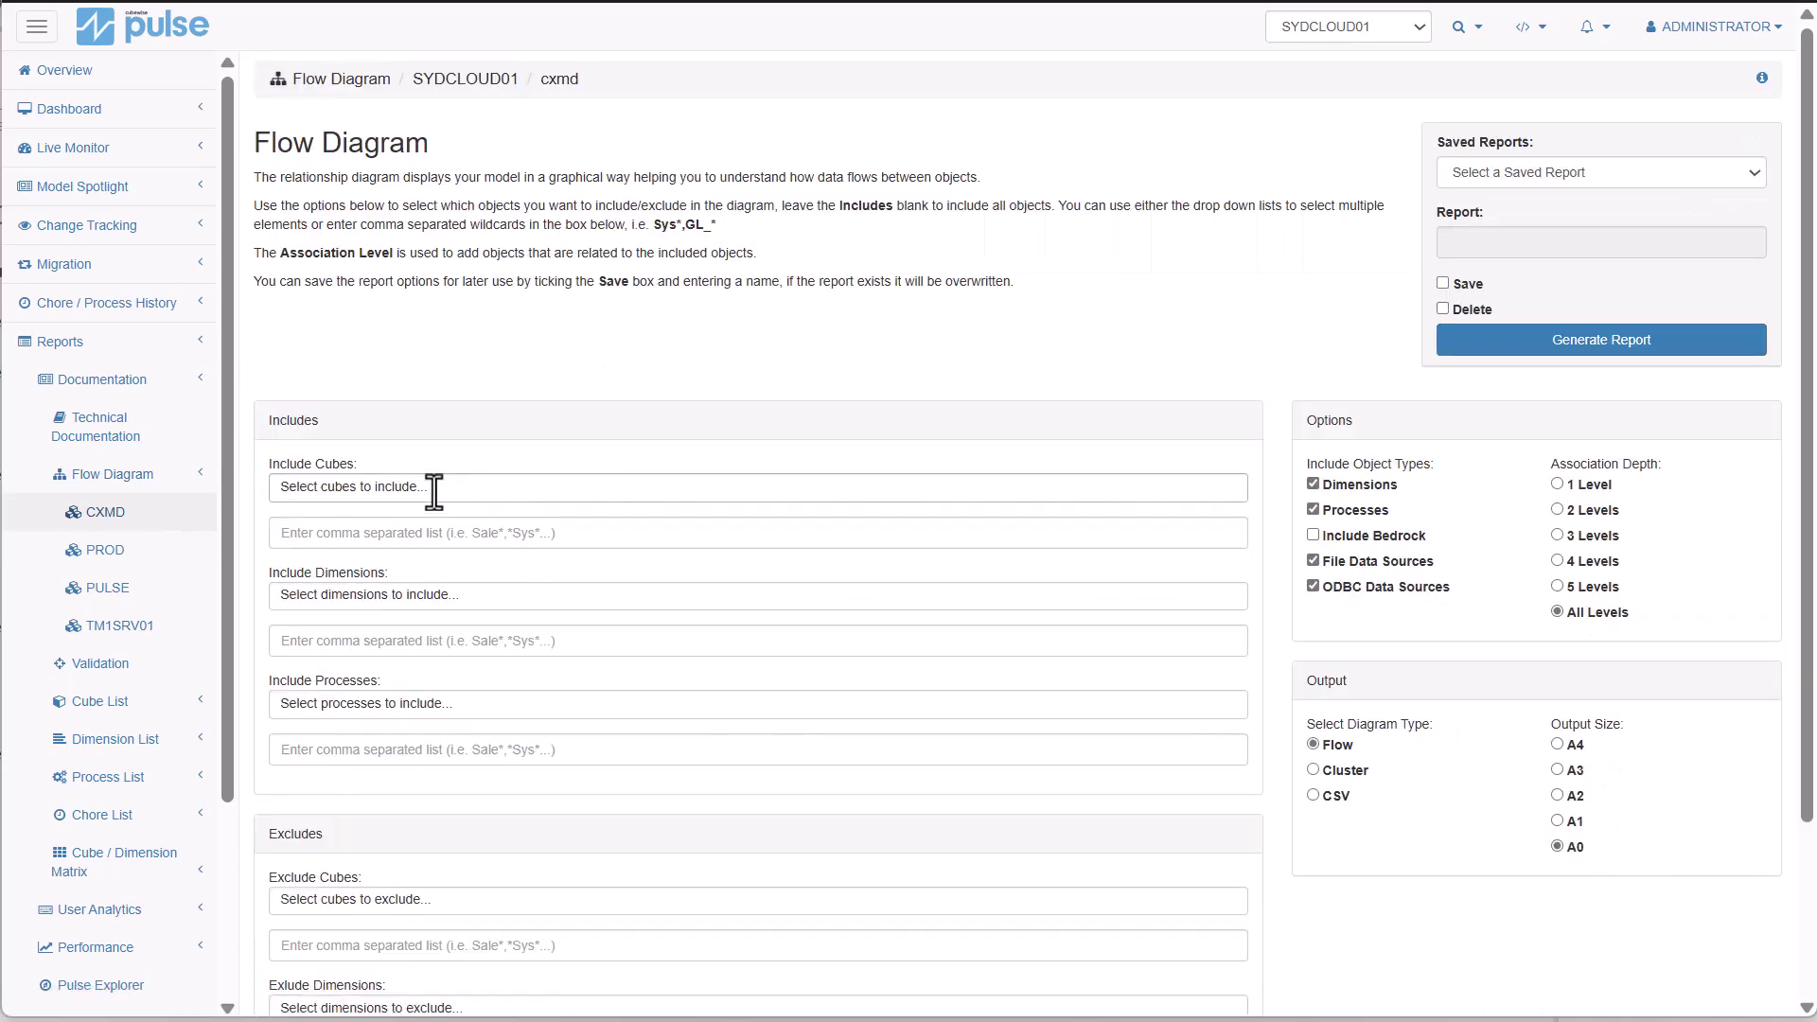
pyautogui.click(434, 488)
pyautogui.click(401, 566)
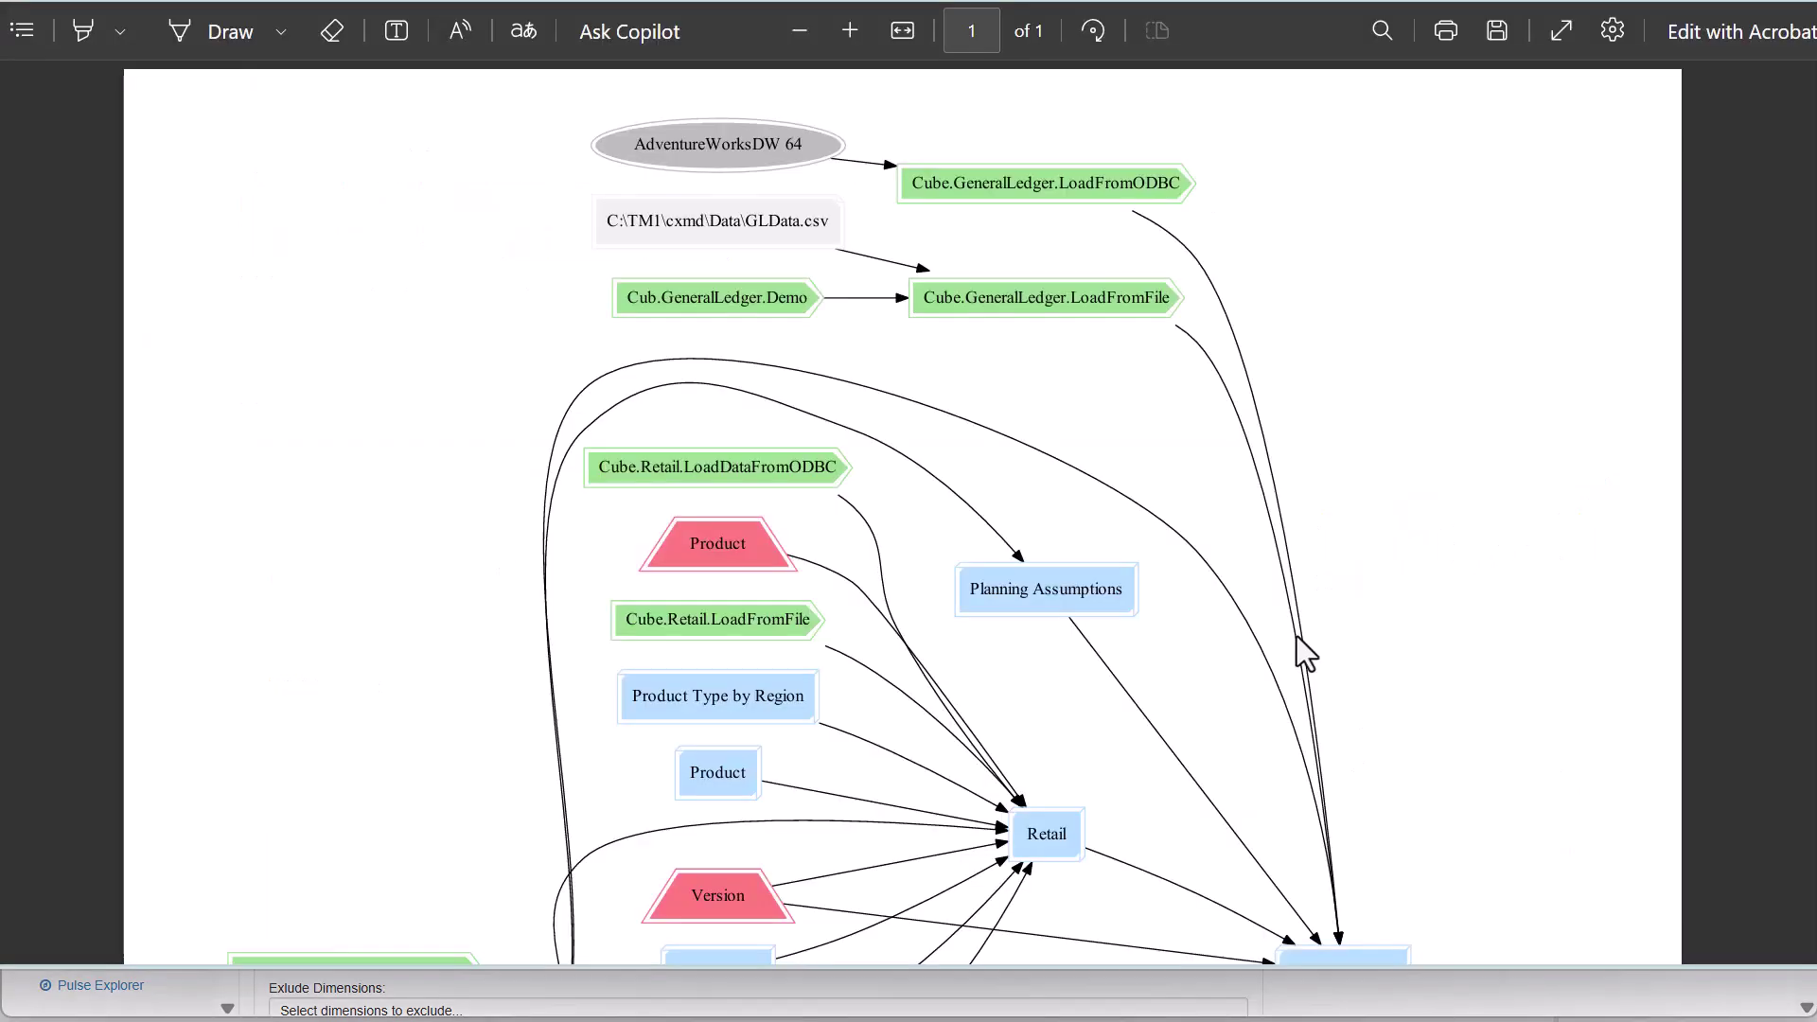
# Review the General Ledger PDF diagram, then regenerate the 2-level report as CSV.
pyautogui.scroll(-4, 1297, 638)
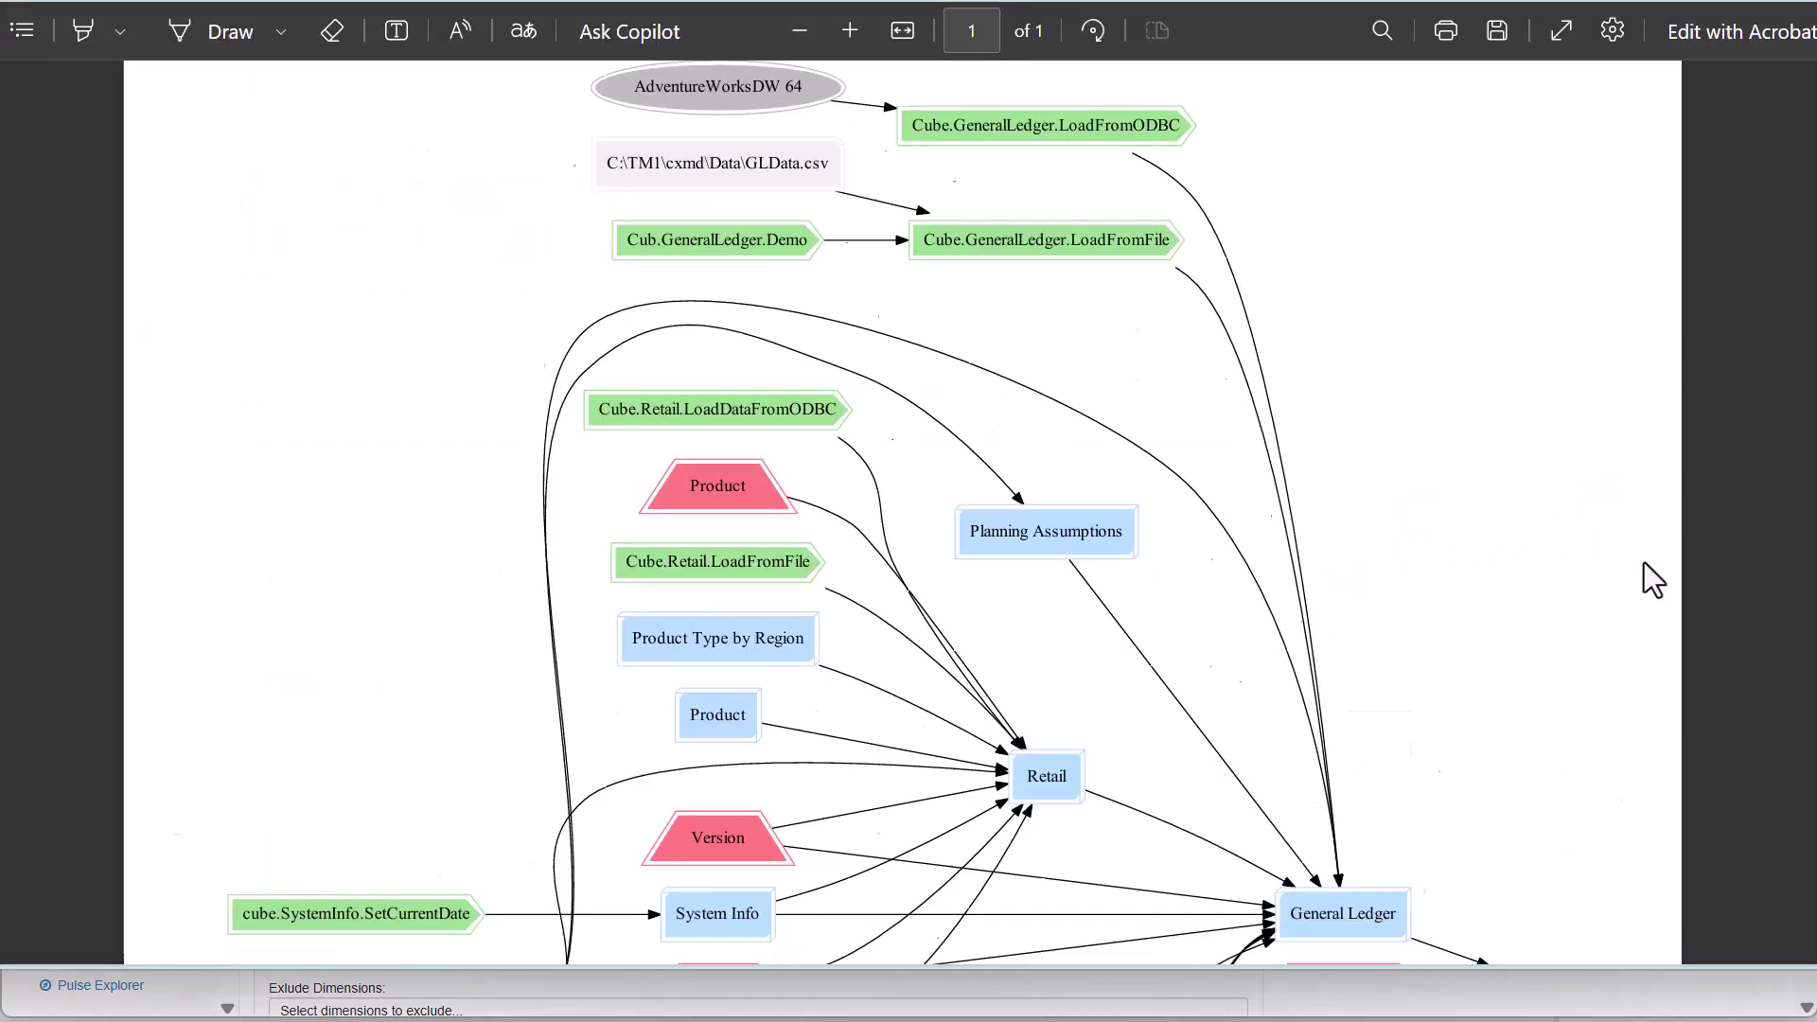
pyautogui.moveTo(1308, 562); pyautogui.dragTo(1383, 556)
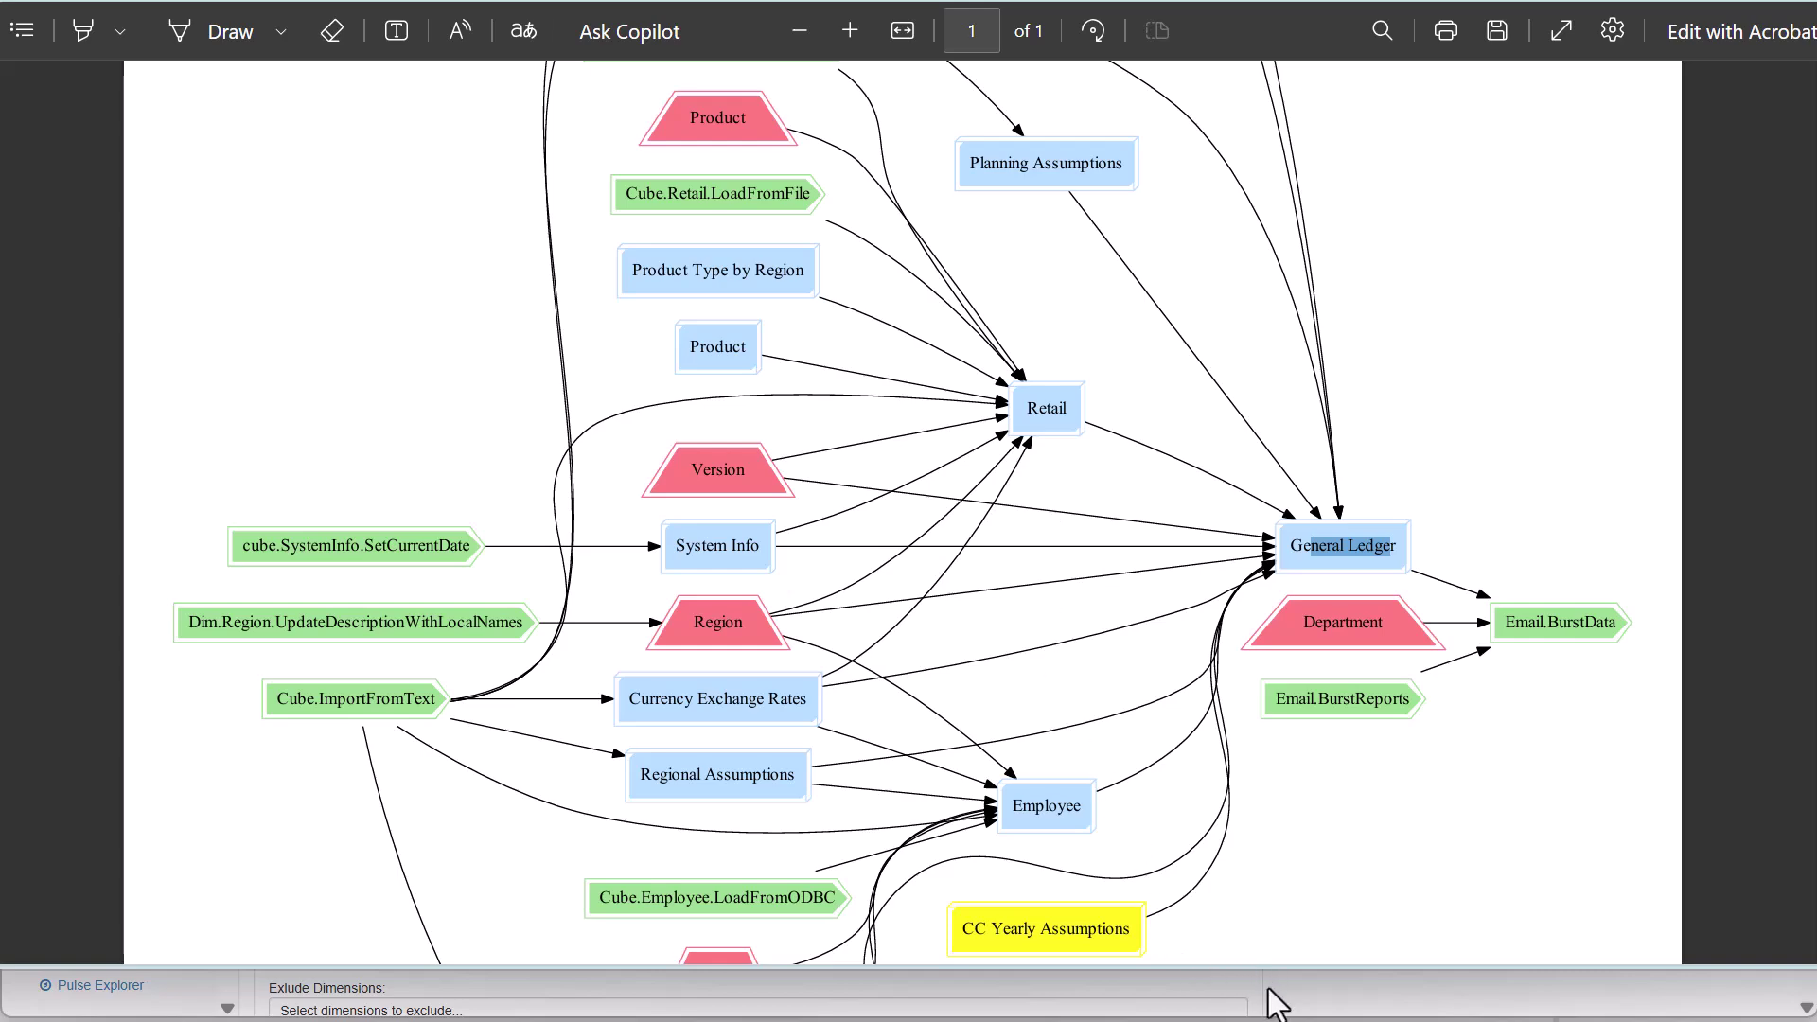
pyautogui.click(1321, 1005)
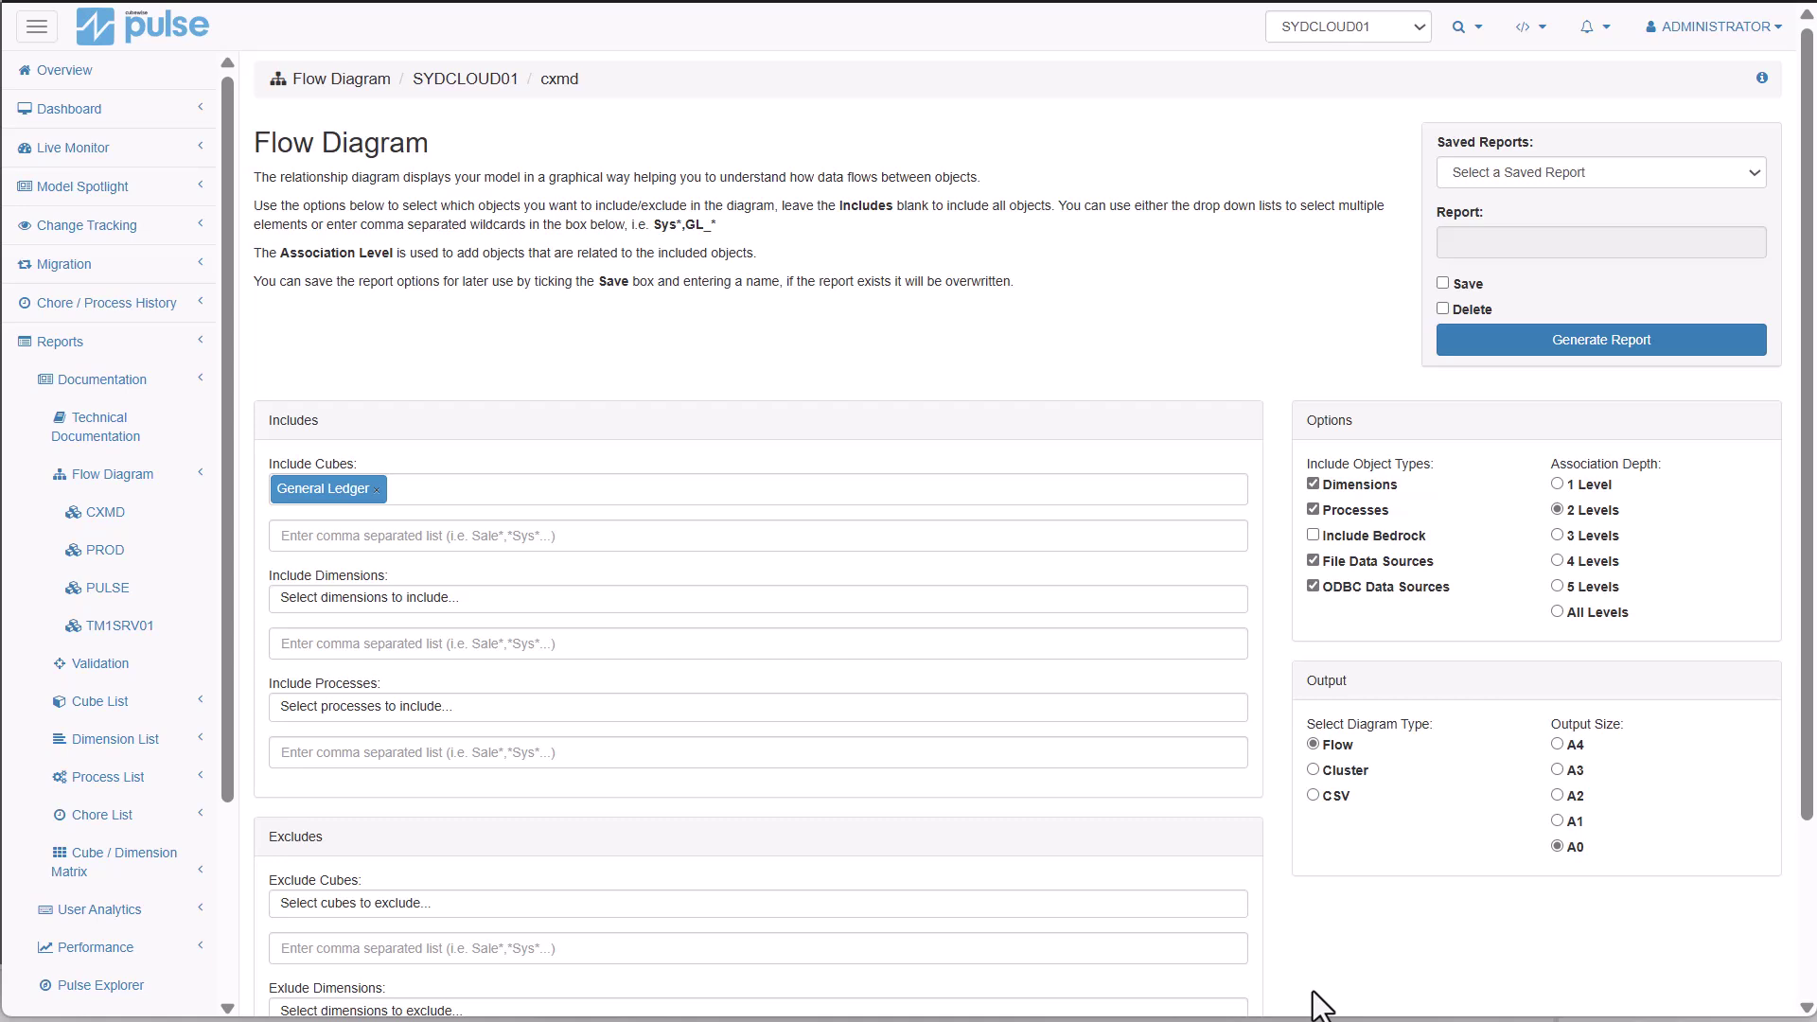
pyautogui.click(1313, 796)
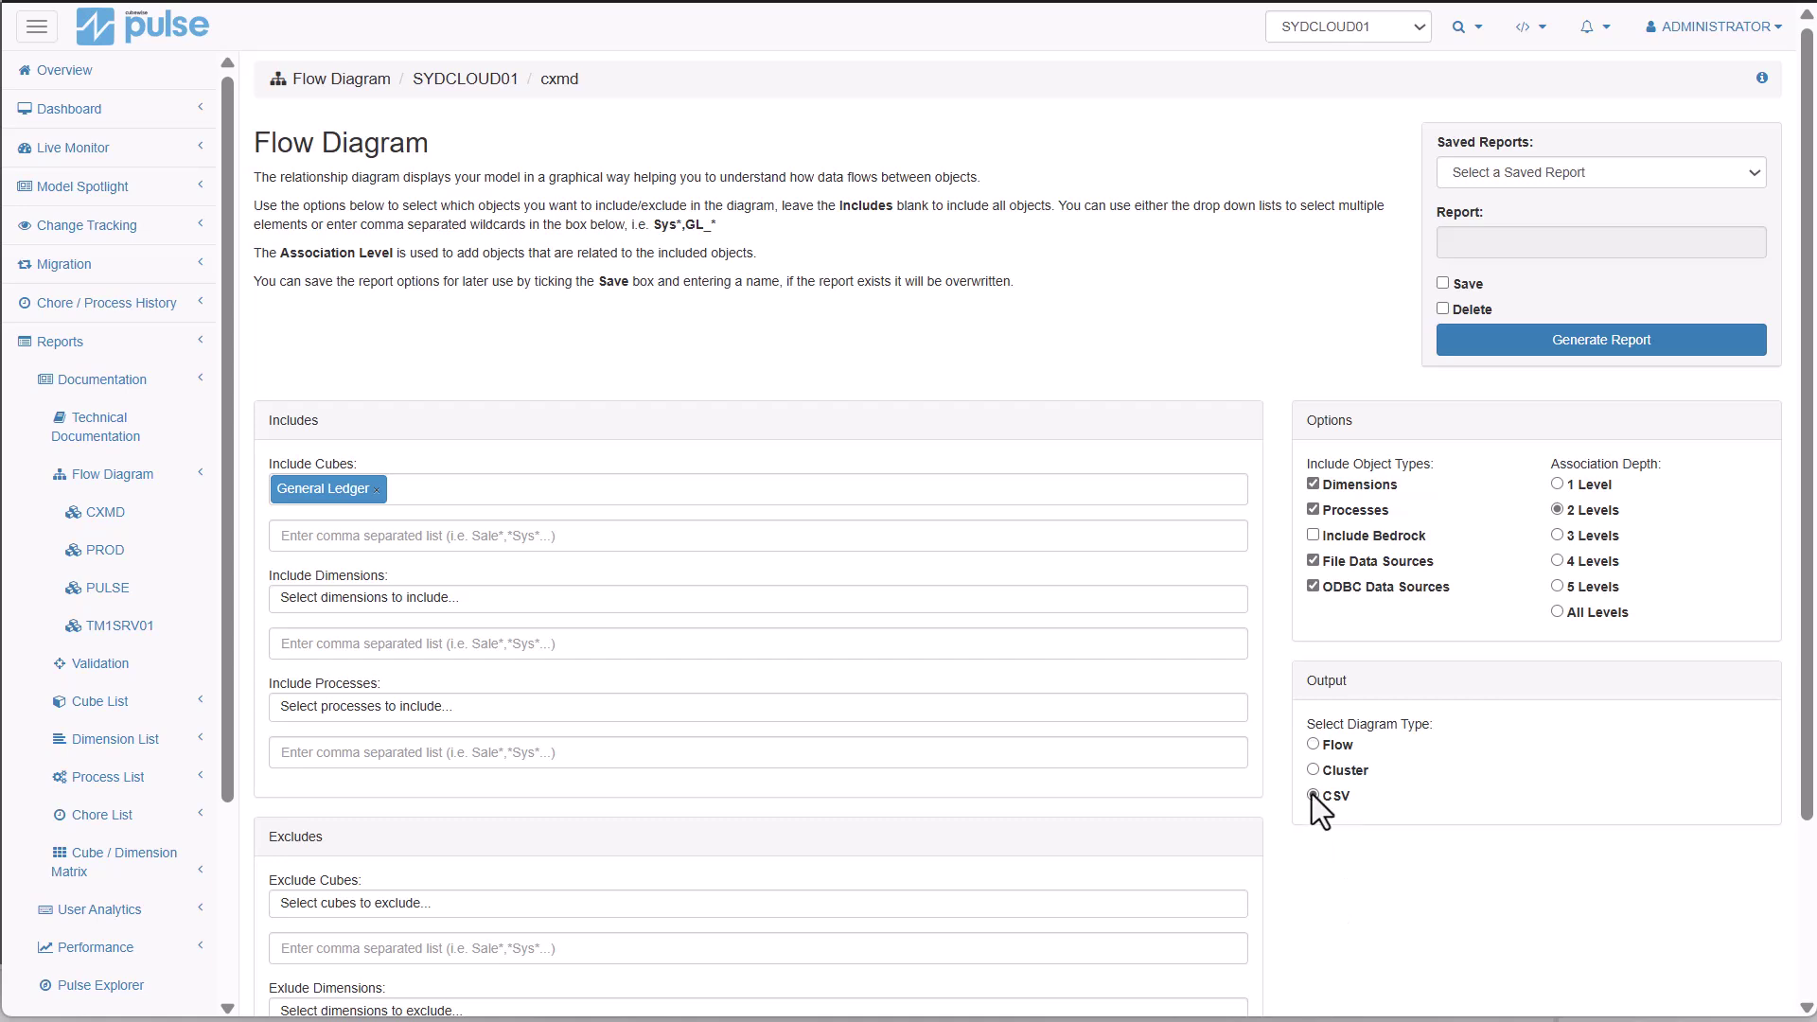
pyautogui.click(1505, 342)
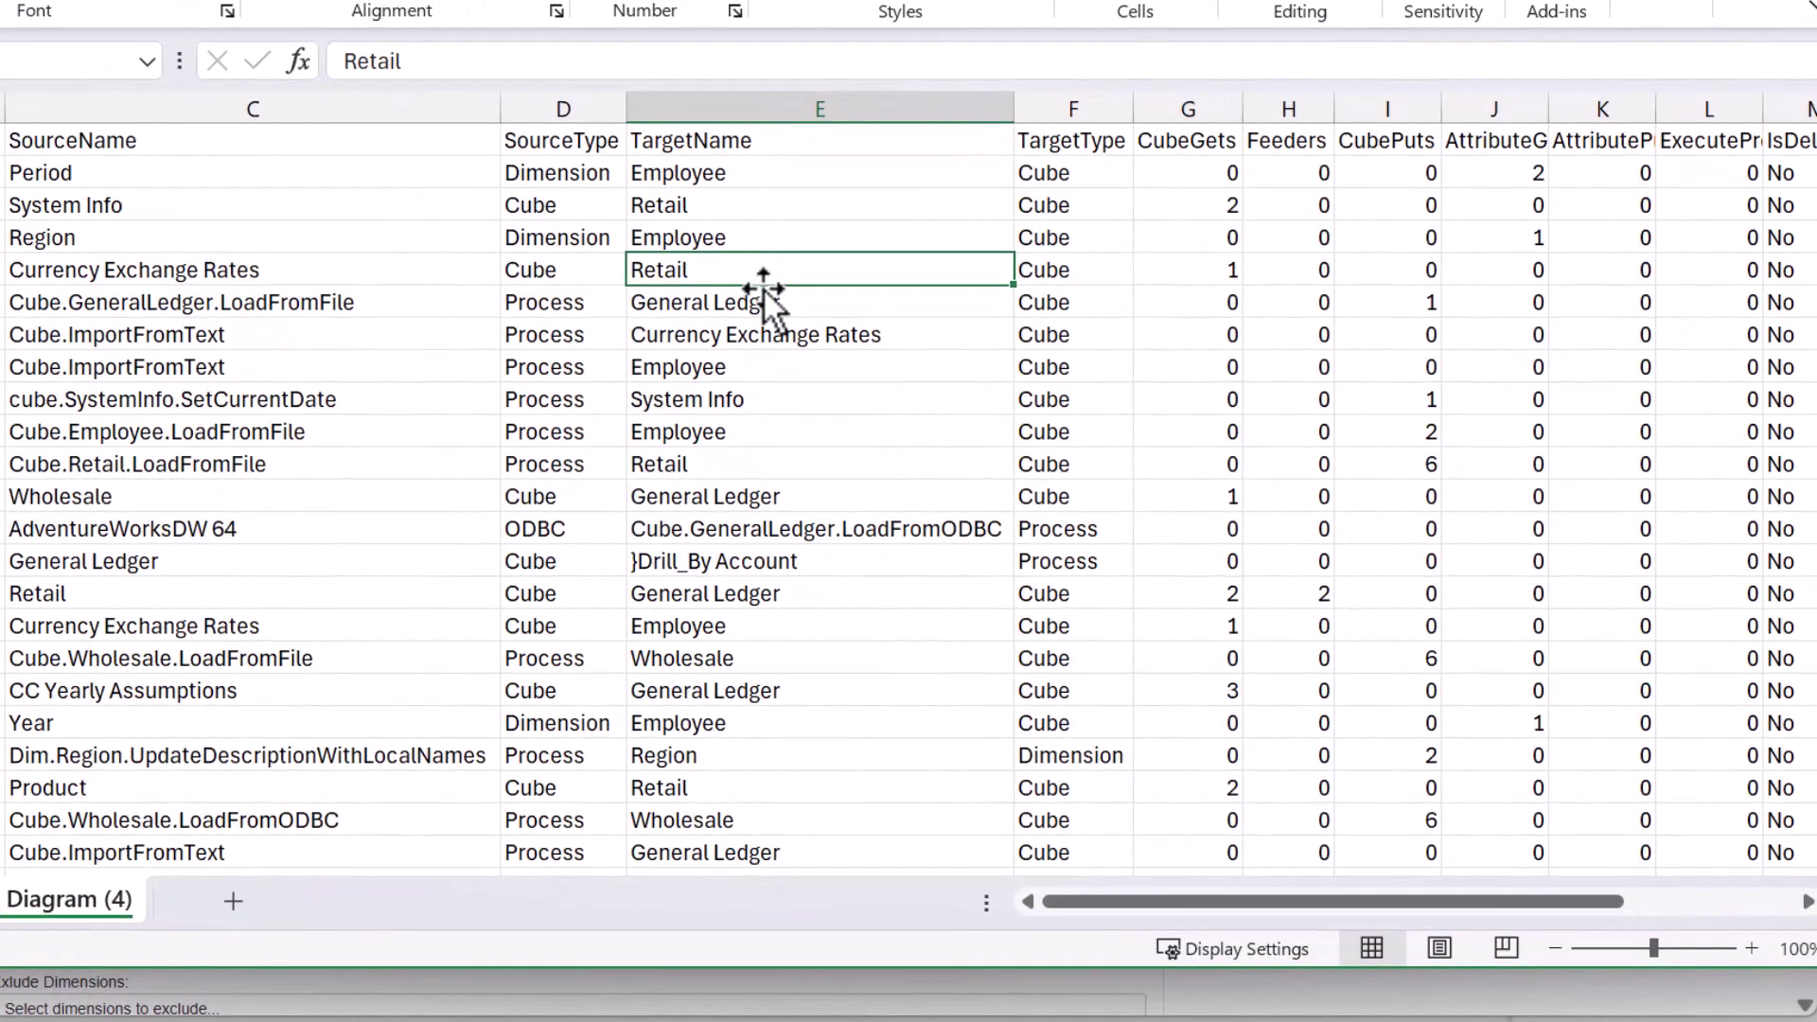
# Inspect the CSV rows: source C6:D6, target E6:F6, and the General Ledger row C13:F13.
pyautogui.click(763, 303)
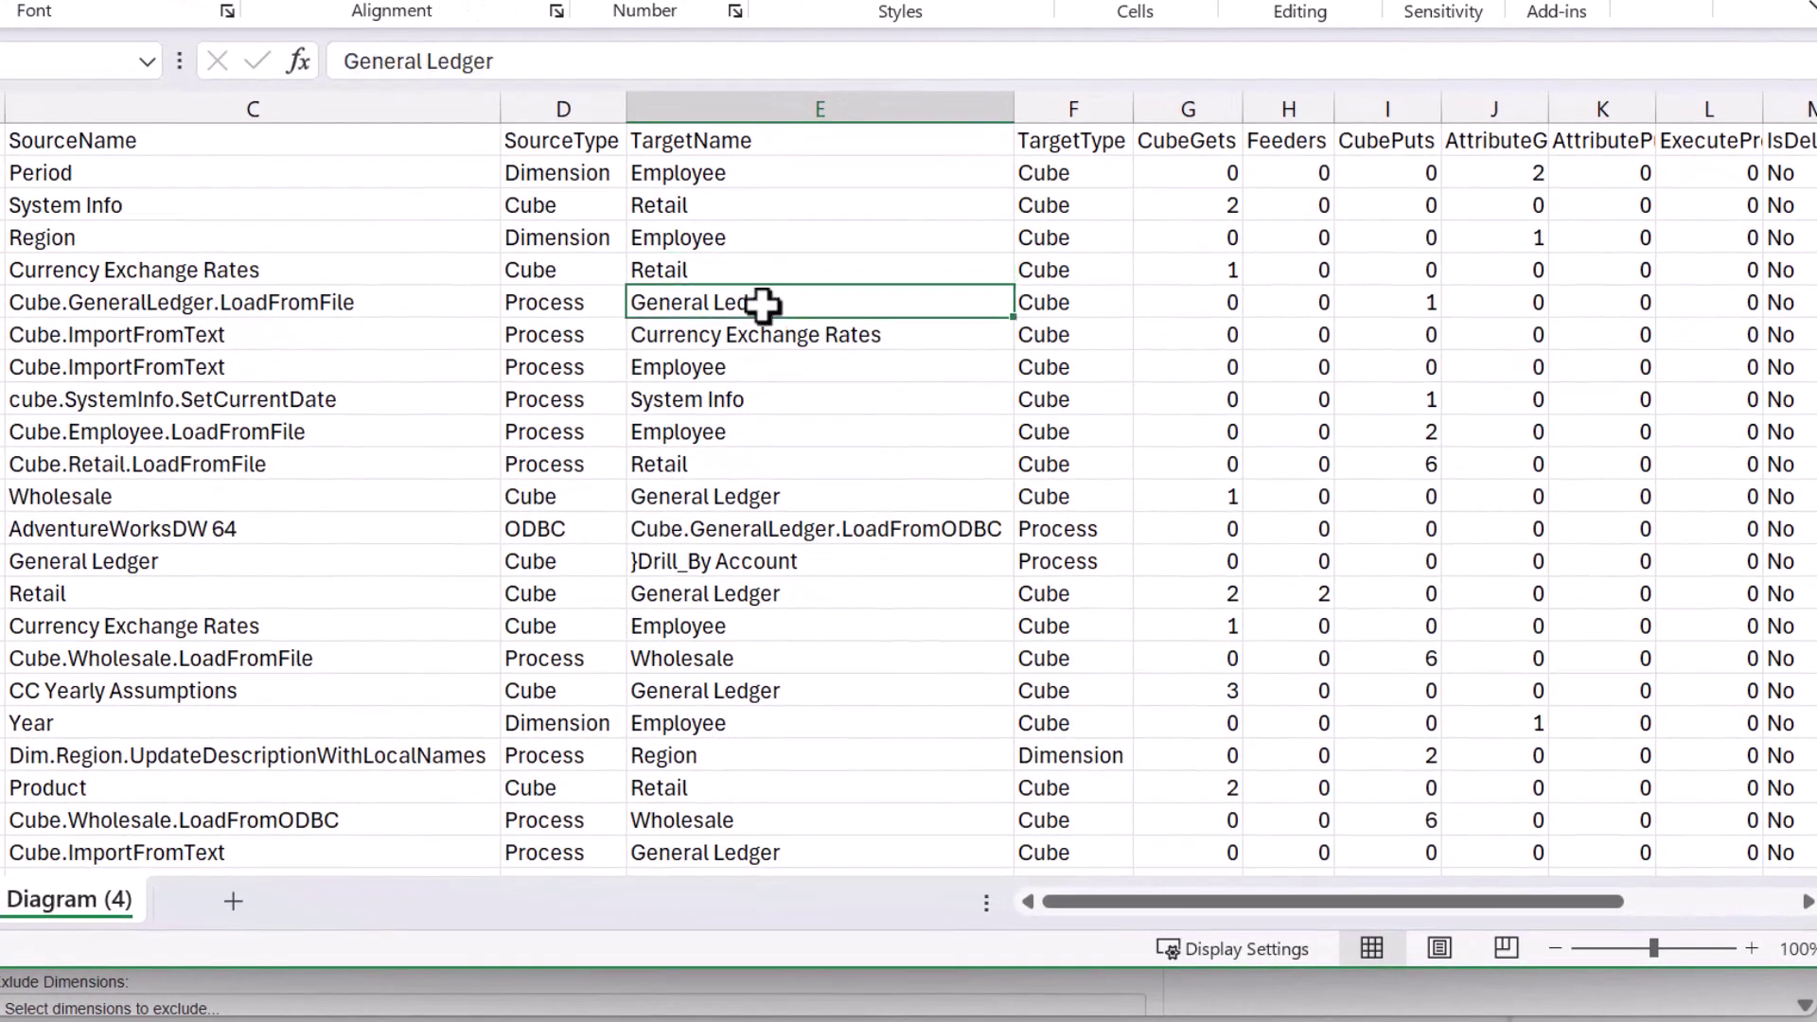
pyautogui.moveTo(763, 303); pyautogui.dragTo(1045, 298)
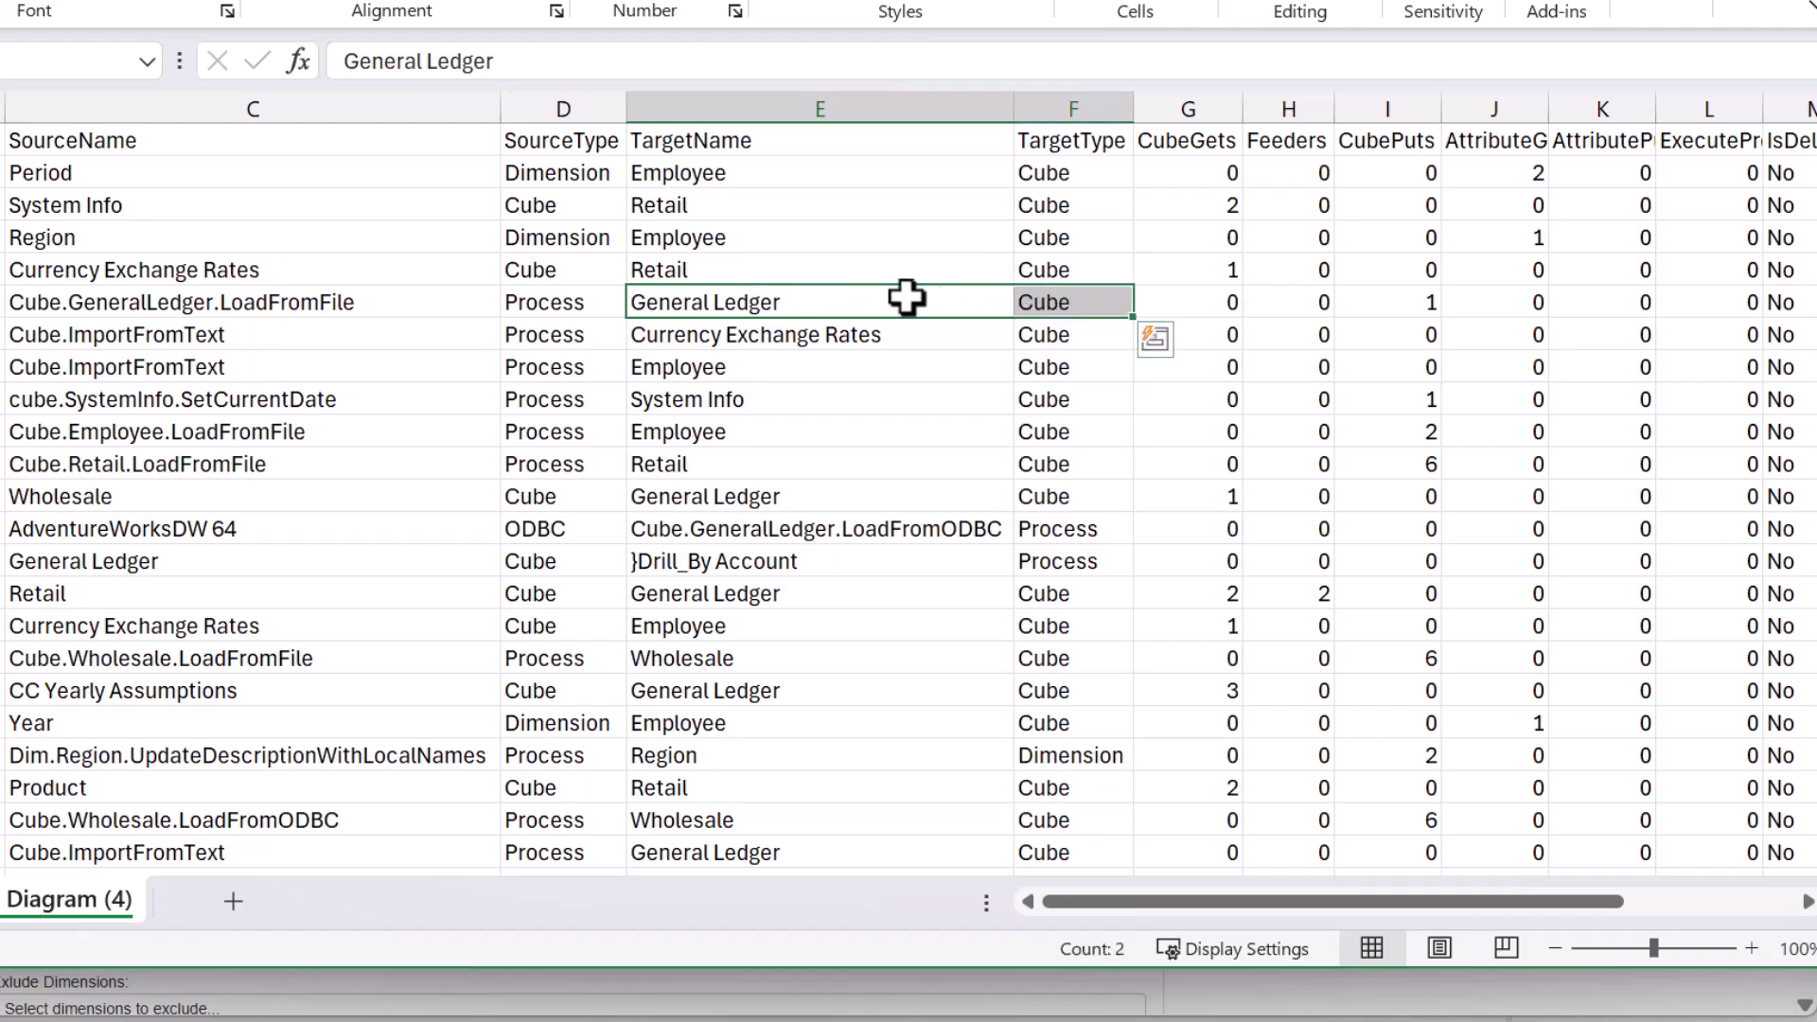
pyautogui.click(313, 302)
pyautogui.doubleClick(301, 302)
pyautogui.moveTo(301, 302); pyautogui.dragTo(539, 300)
pyautogui.click(514, 304)
pyautogui.moveTo(779, 303); pyautogui.dragTo(1107, 307)
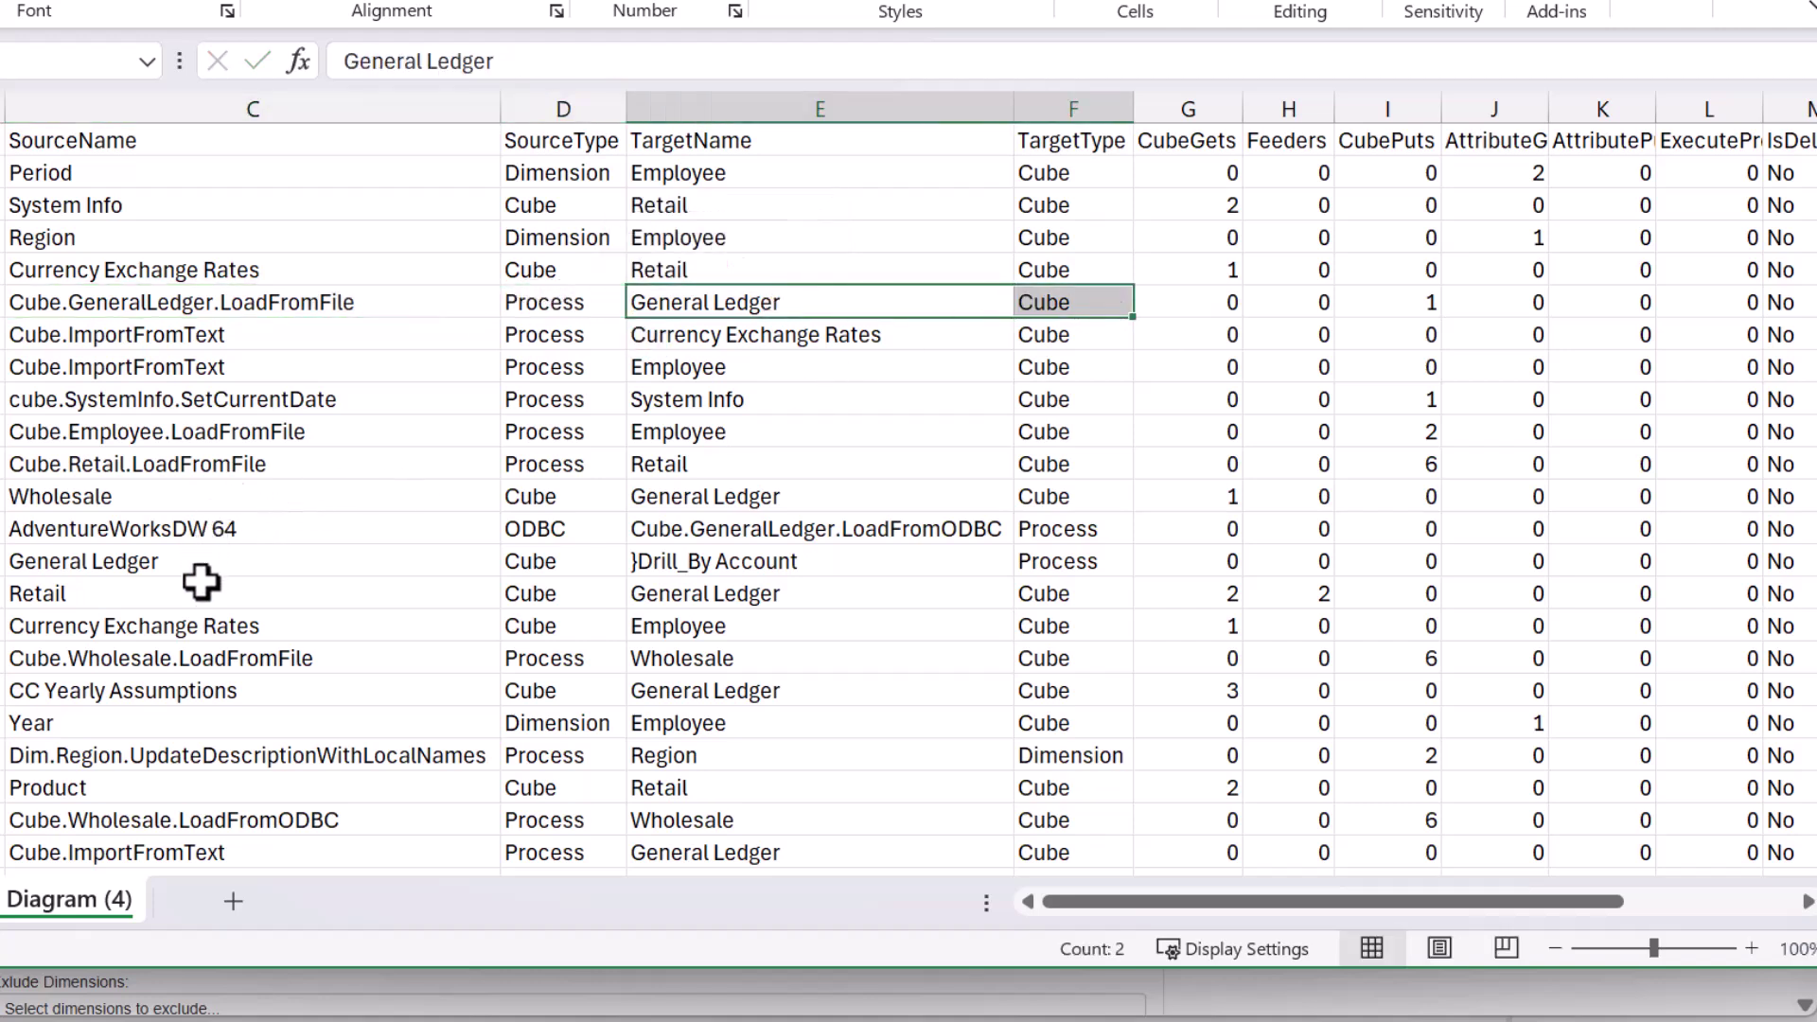
pyautogui.moveTo(134, 549); pyautogui.dragTo(576, 558)
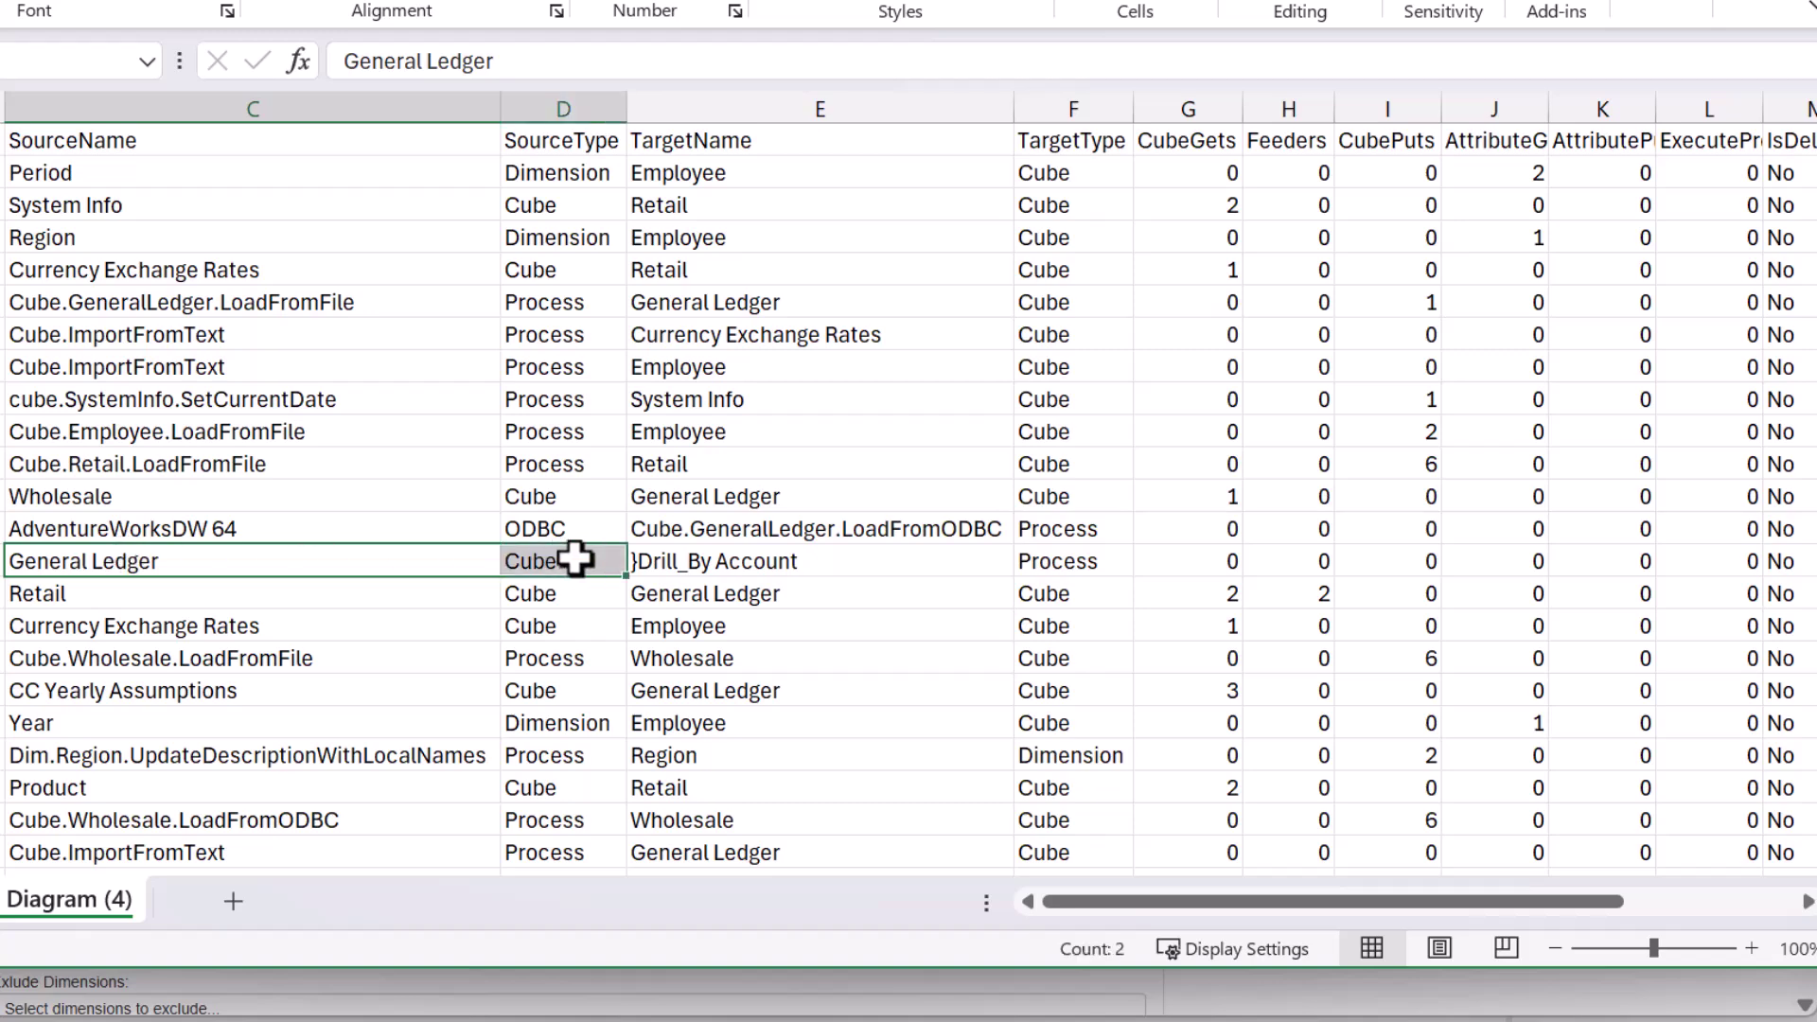
pyautogui.moveTo(742, 559); pyautogui.dragTo(1116, 565)
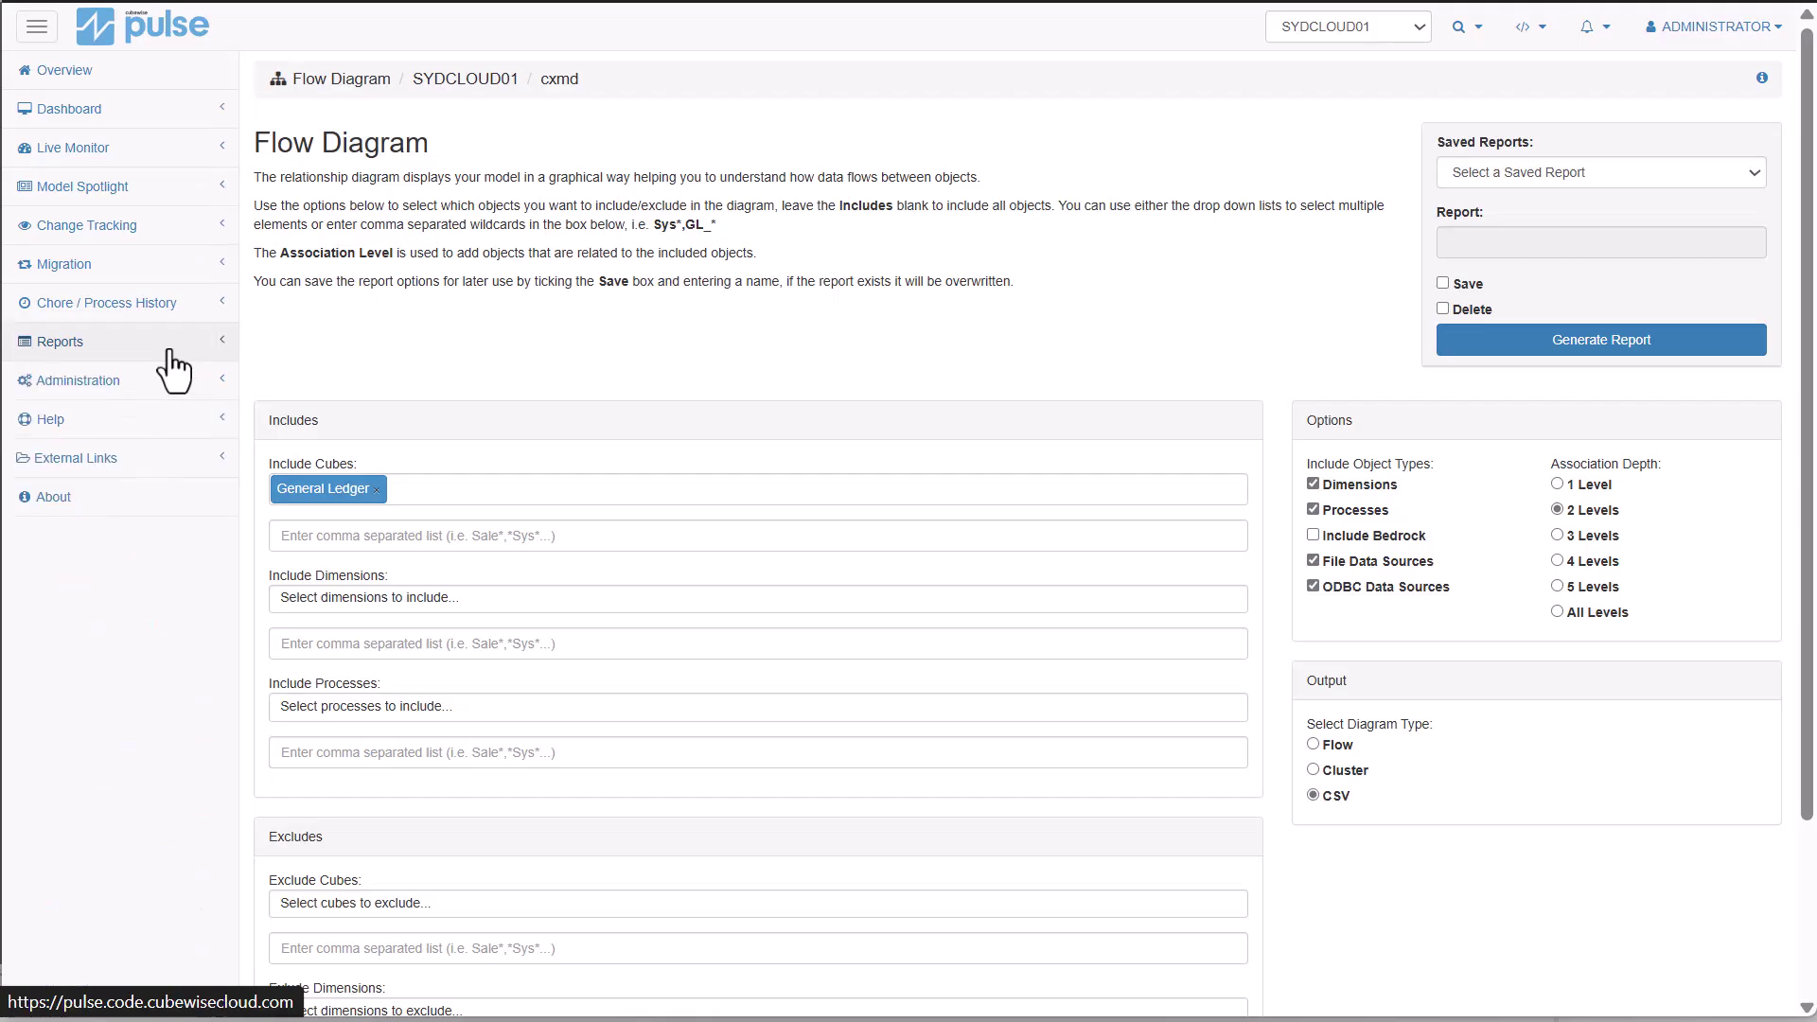
# Open the SYDCLOUD01 alerts list from the administration section.
pyautogui.click(173, 383)
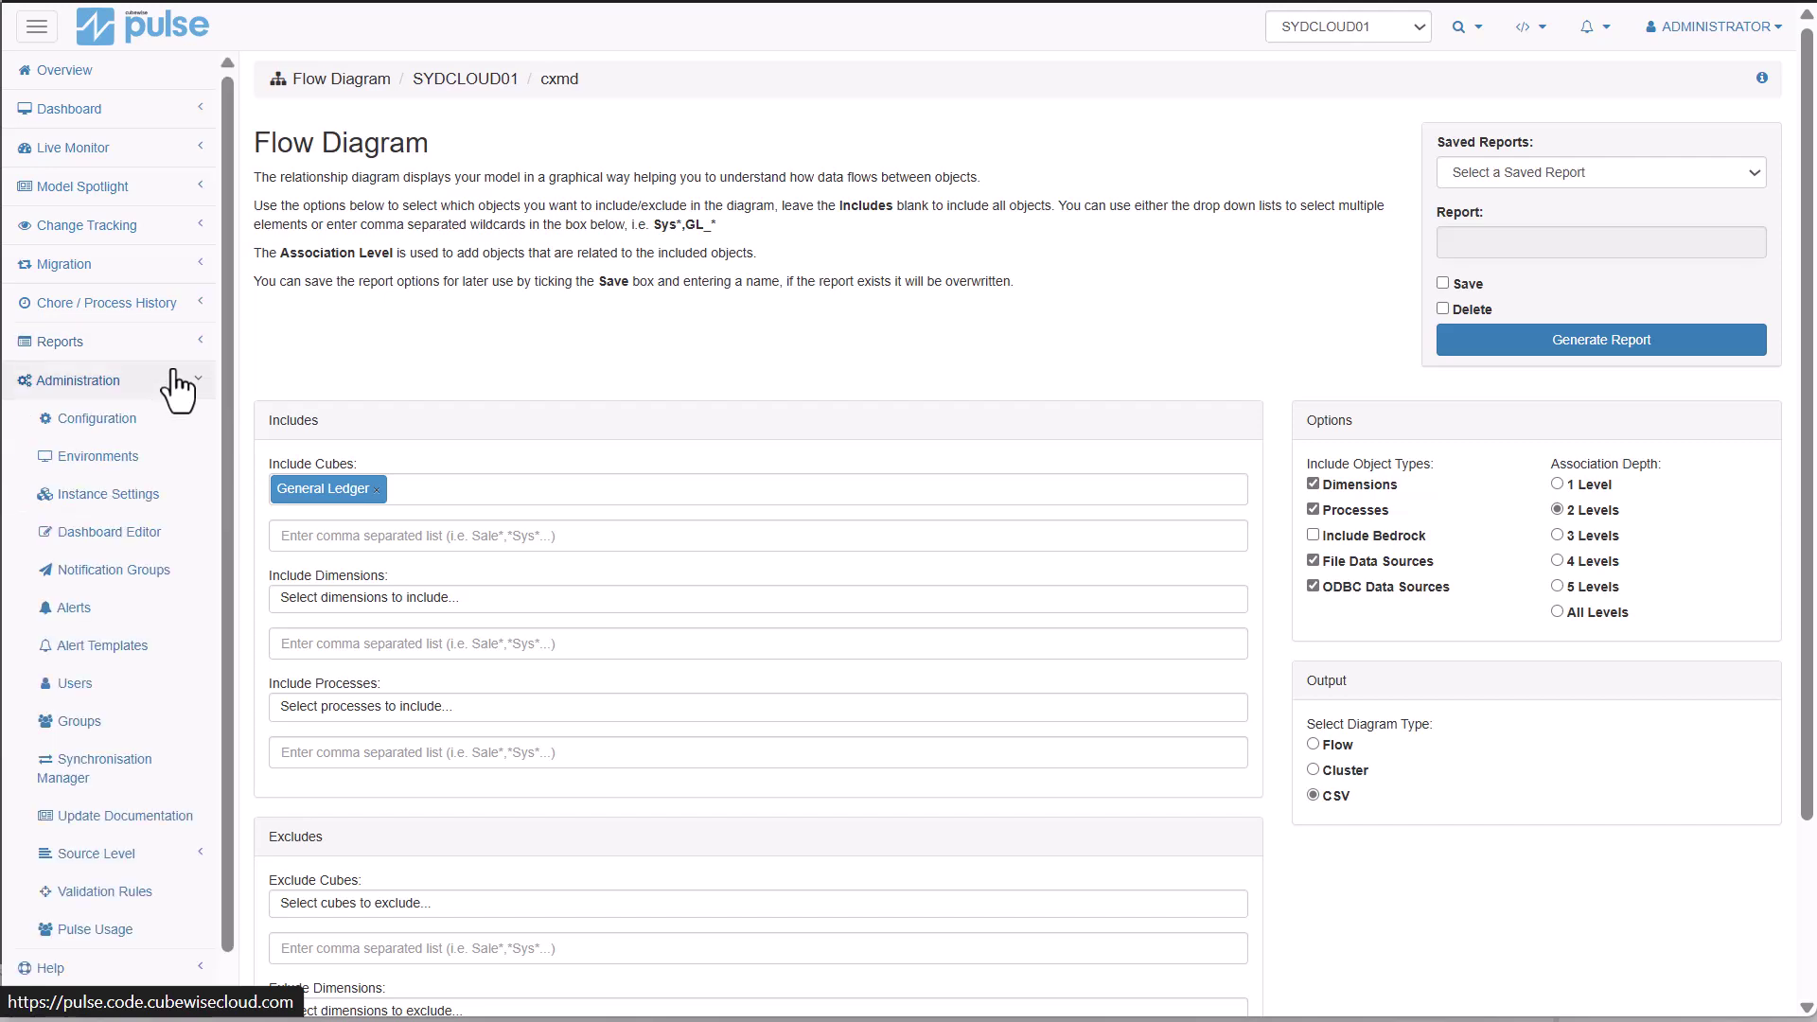
pyautogui.click(141, 653)
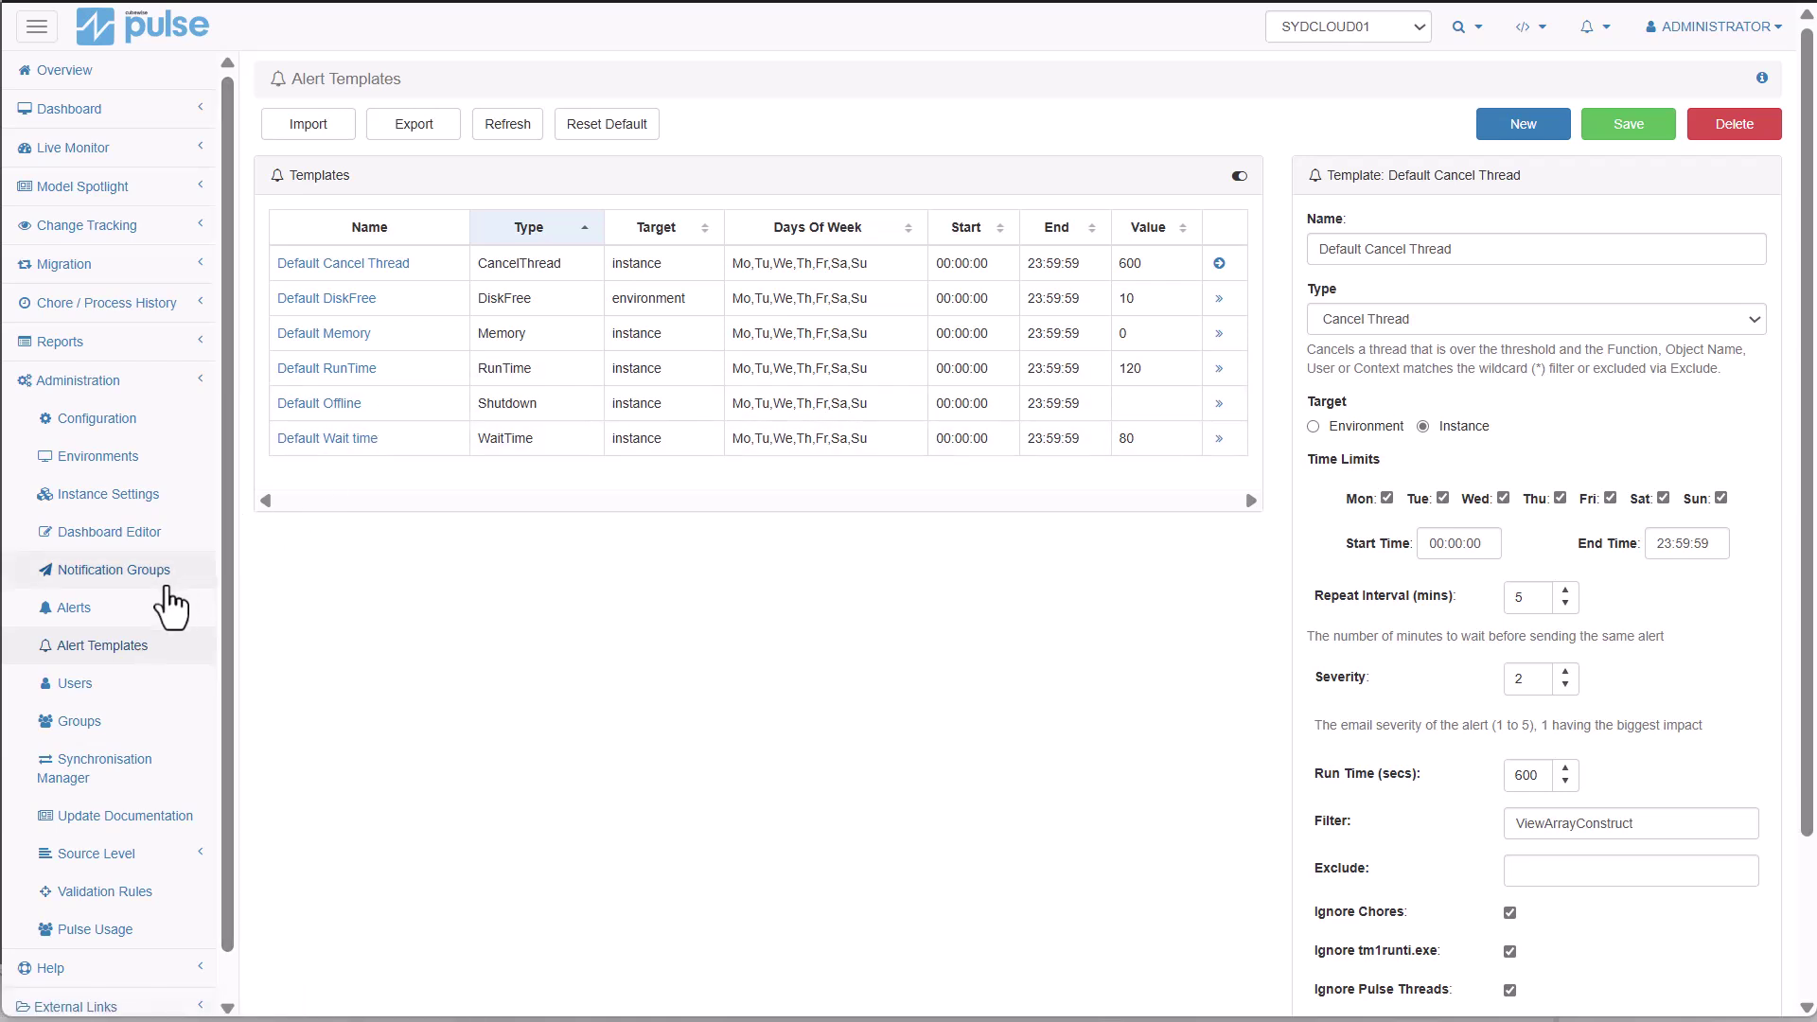
pyautogui.click(139, 624)
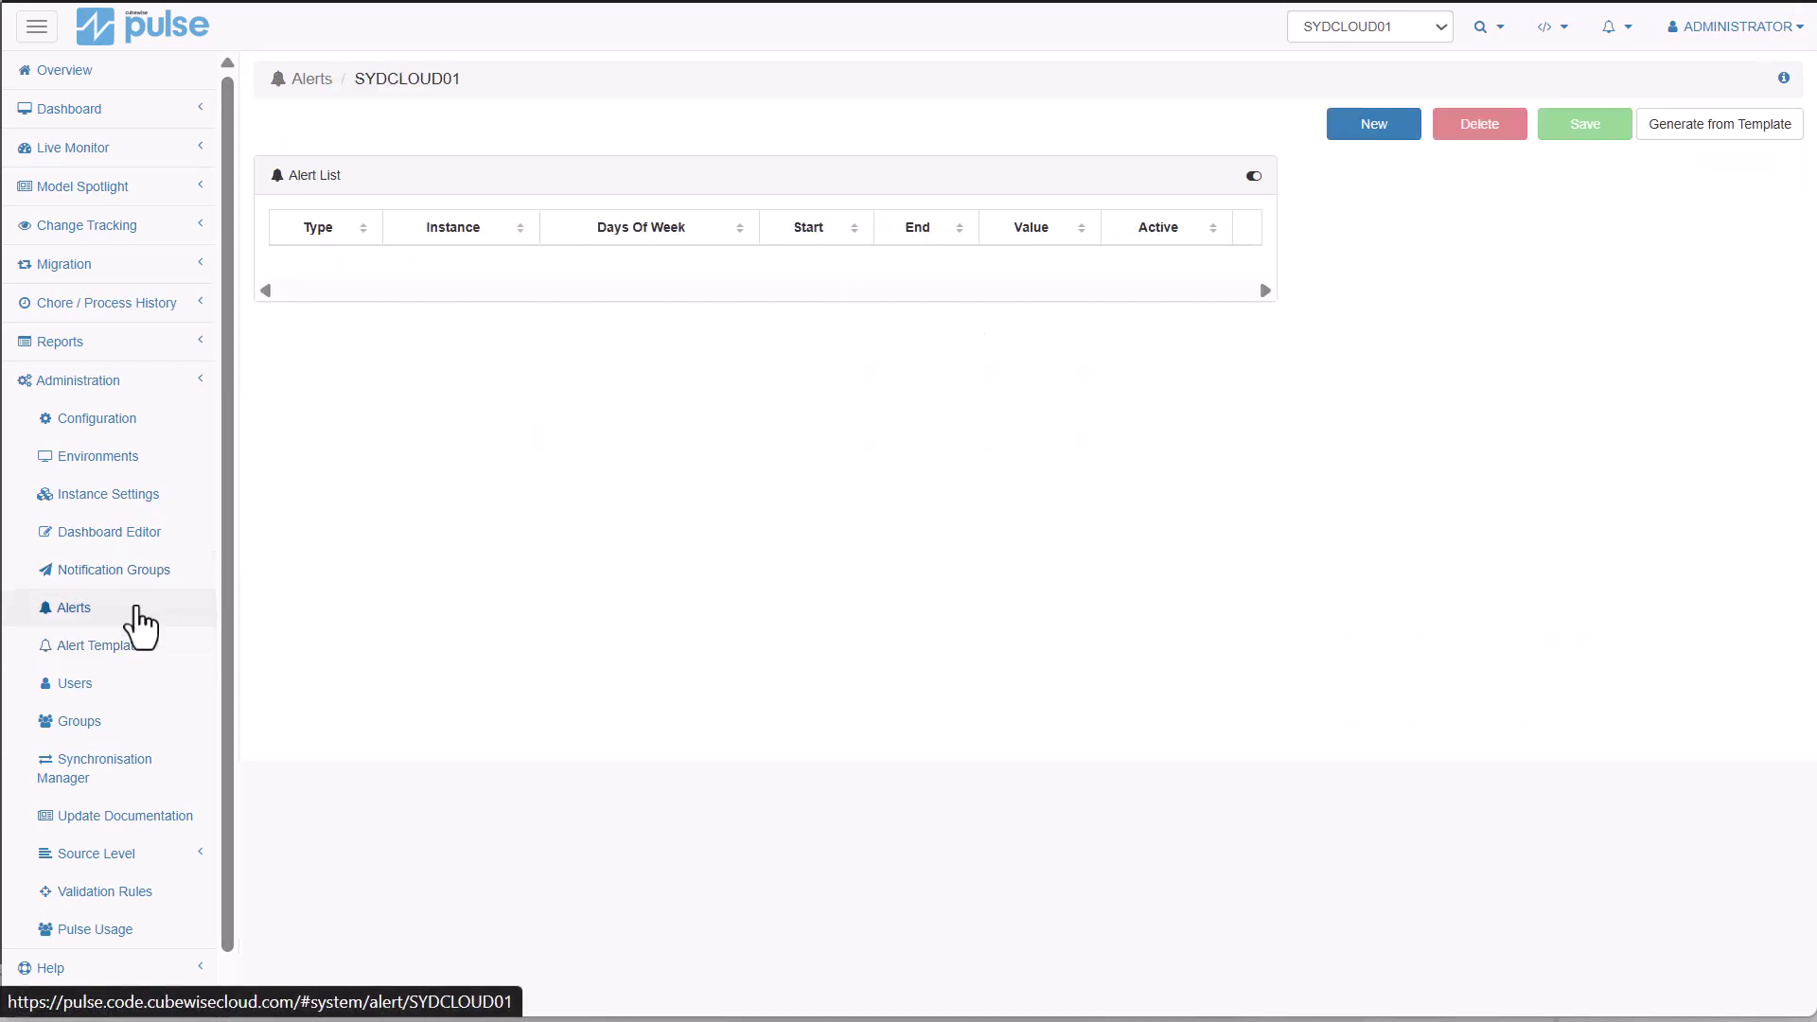
# Generate alerts from the default templates with a notification group, targeting SYDCLOUD01 and cxmd.
pyautogui.click(1739, 129)
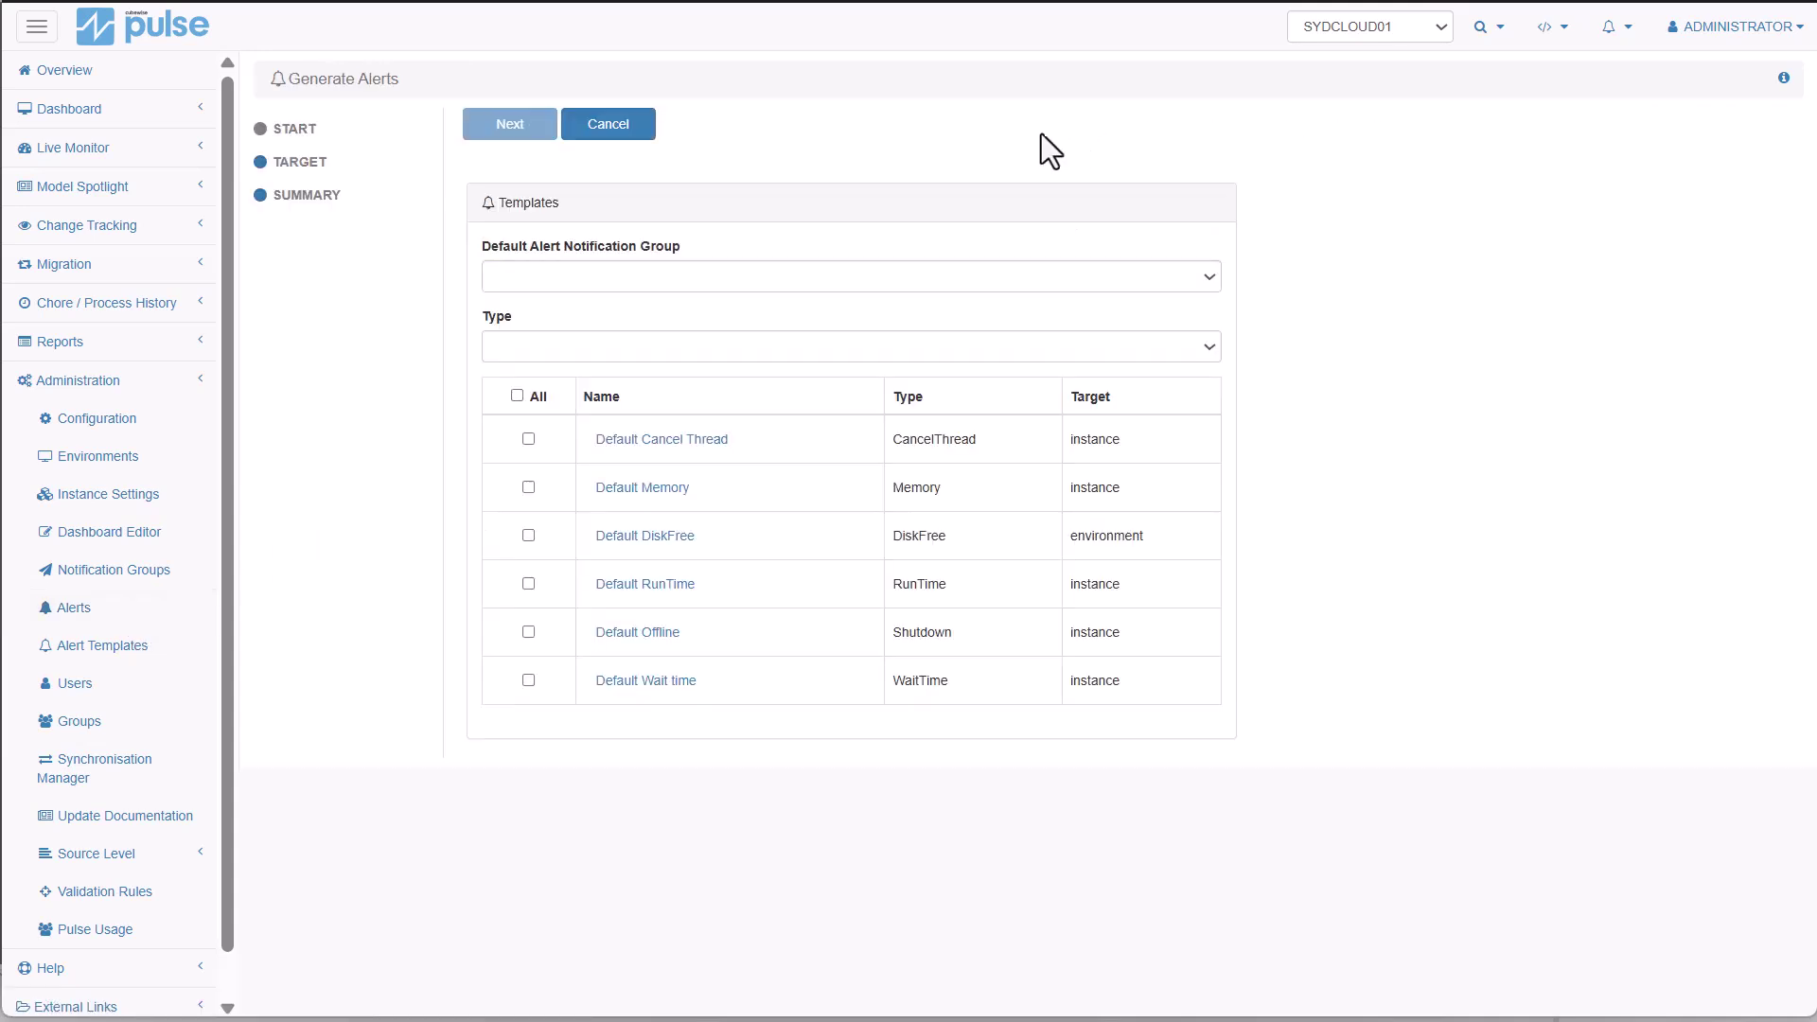
pyautogui.click(696, 276)
pyautogui.click(576, 473)
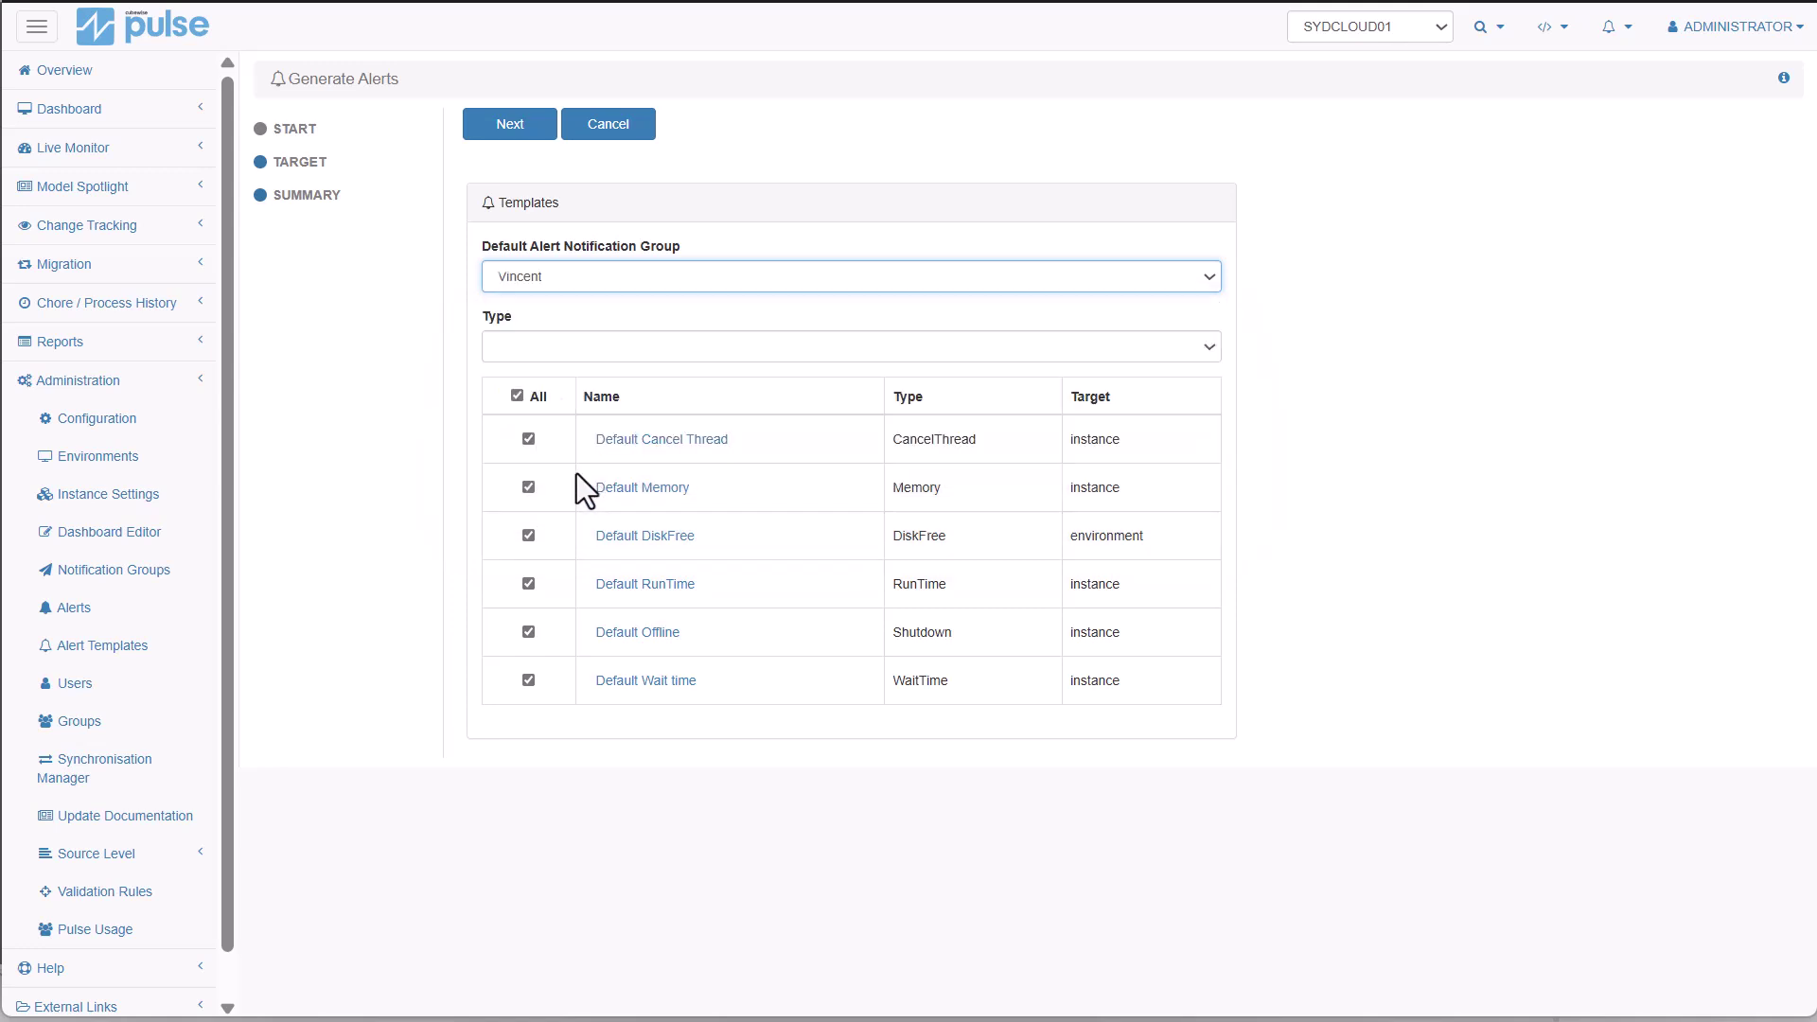
pyautogui.click(517, 131)
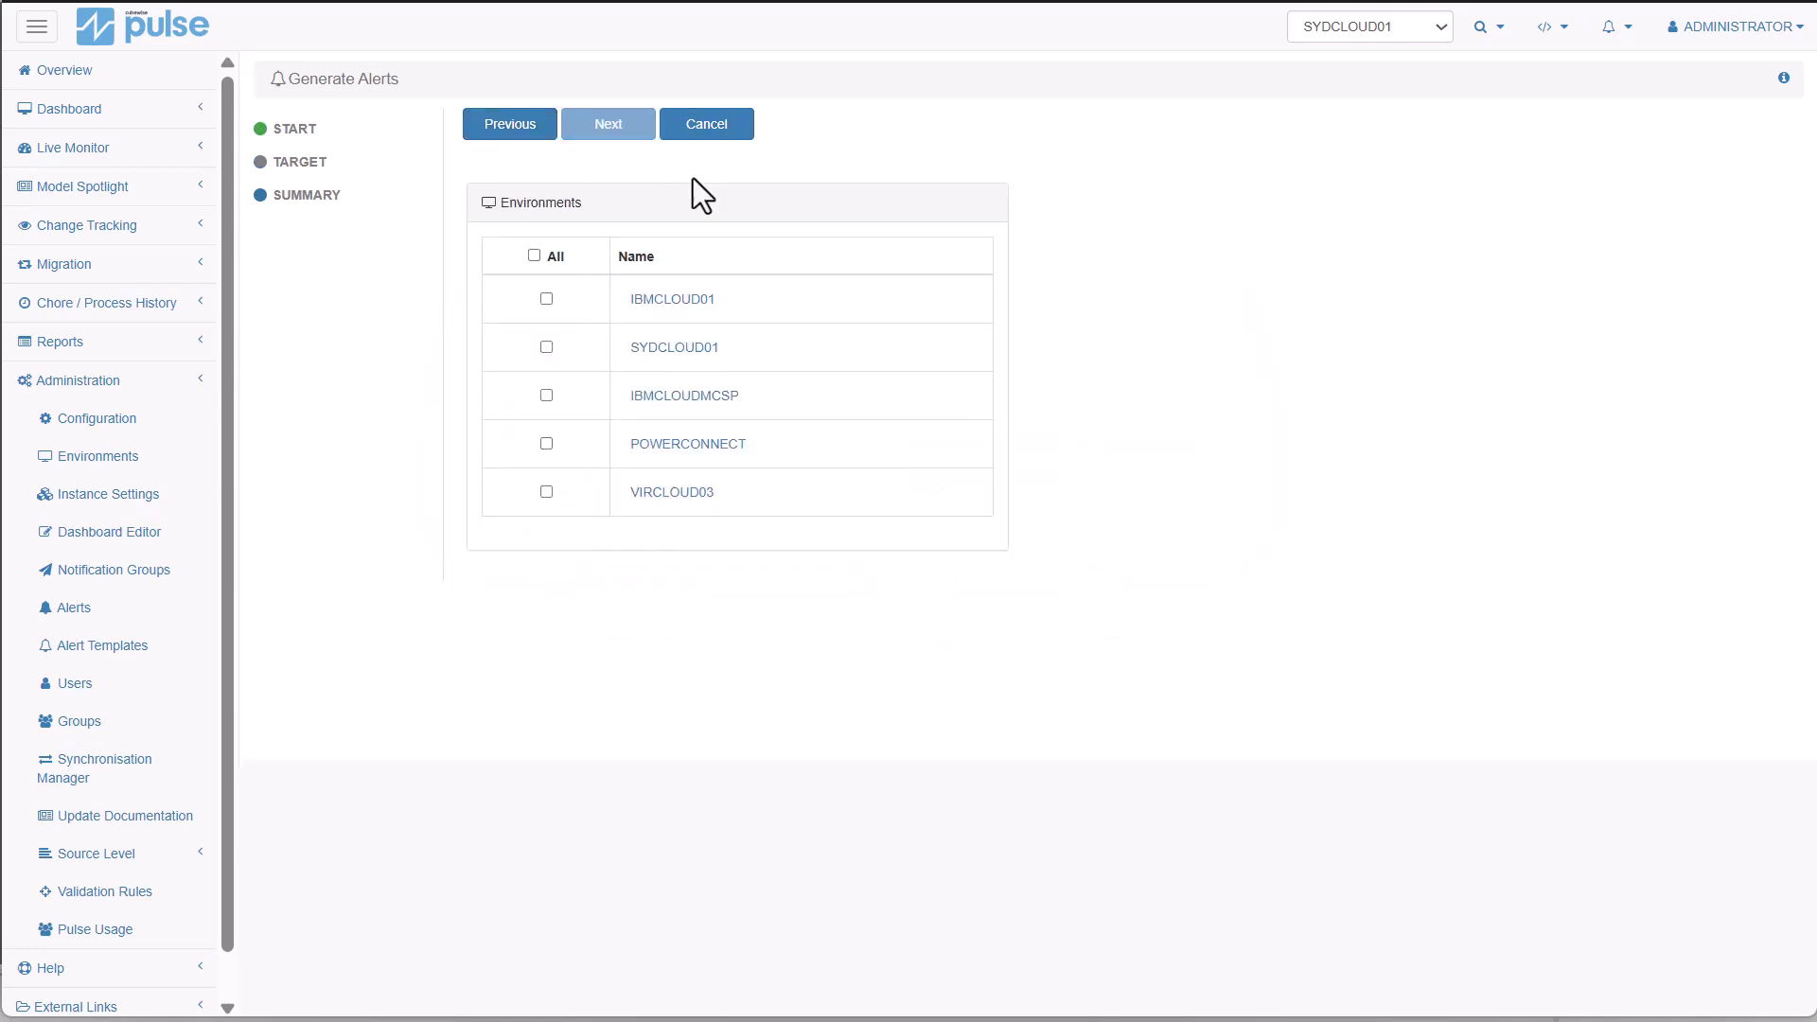
pyautogui.click(547, 347)
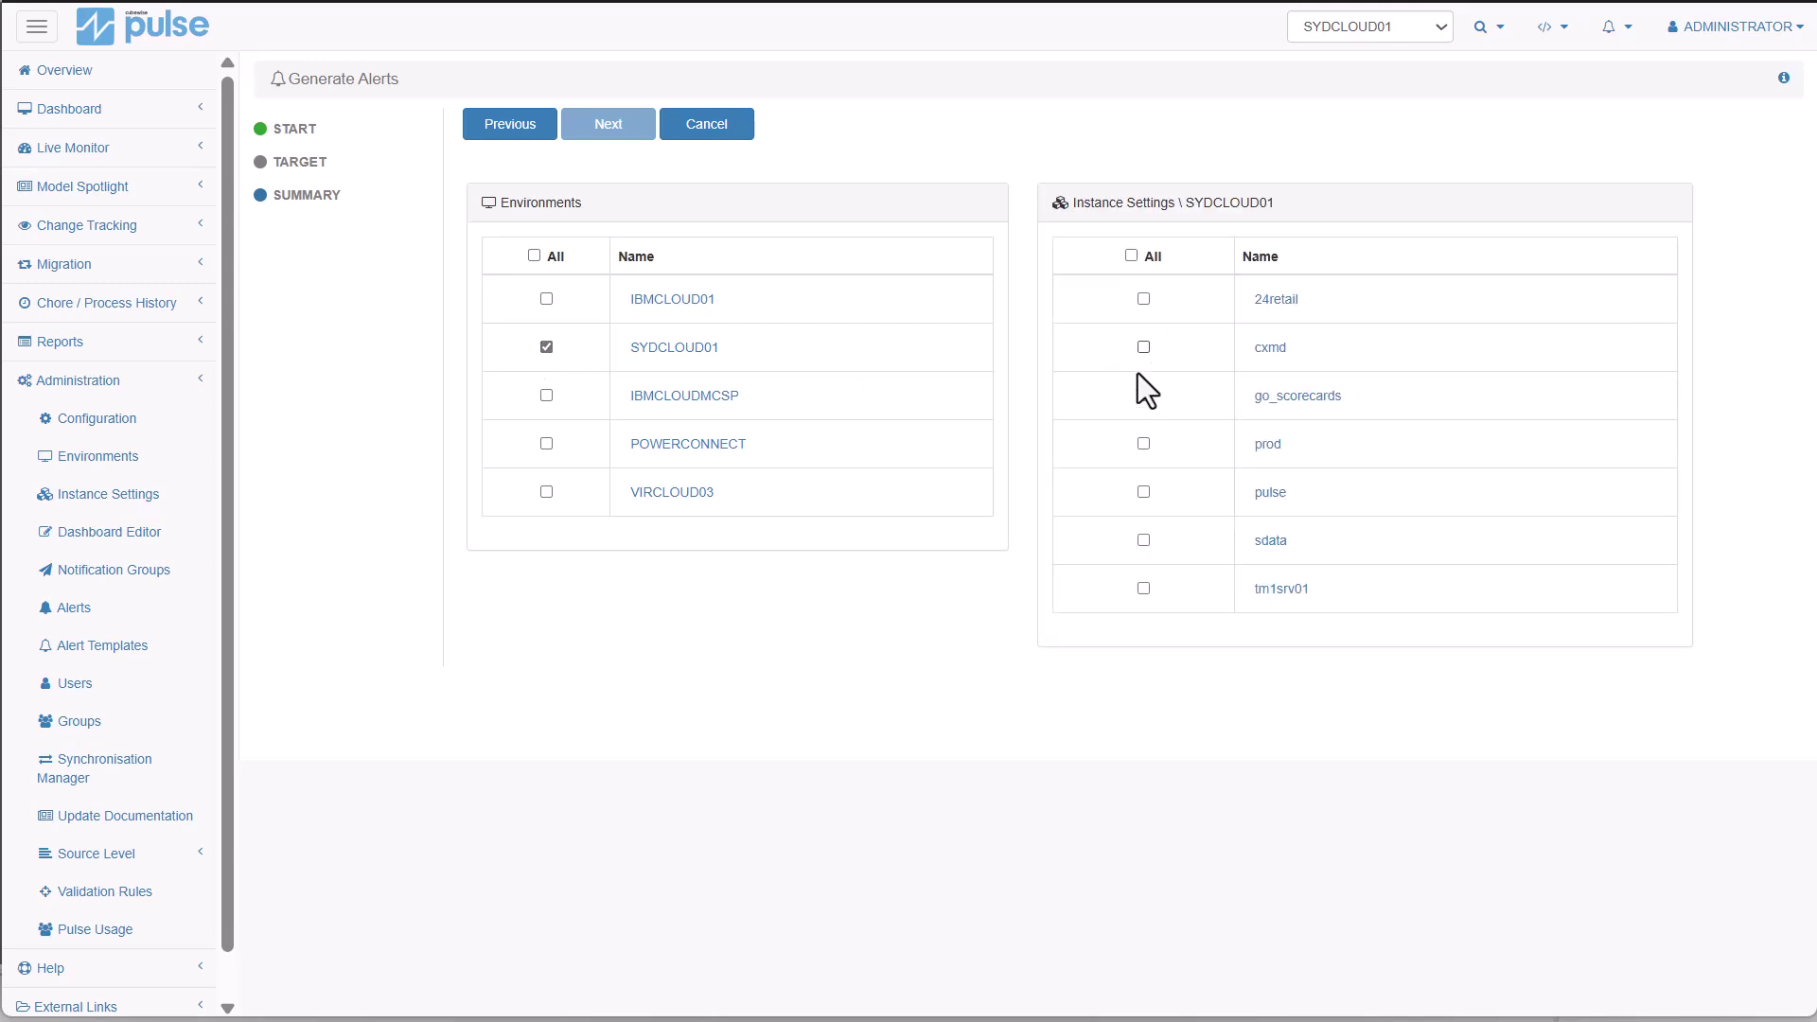
pyautogui.click(1143, 347)
pyautogui.click(607, 126)
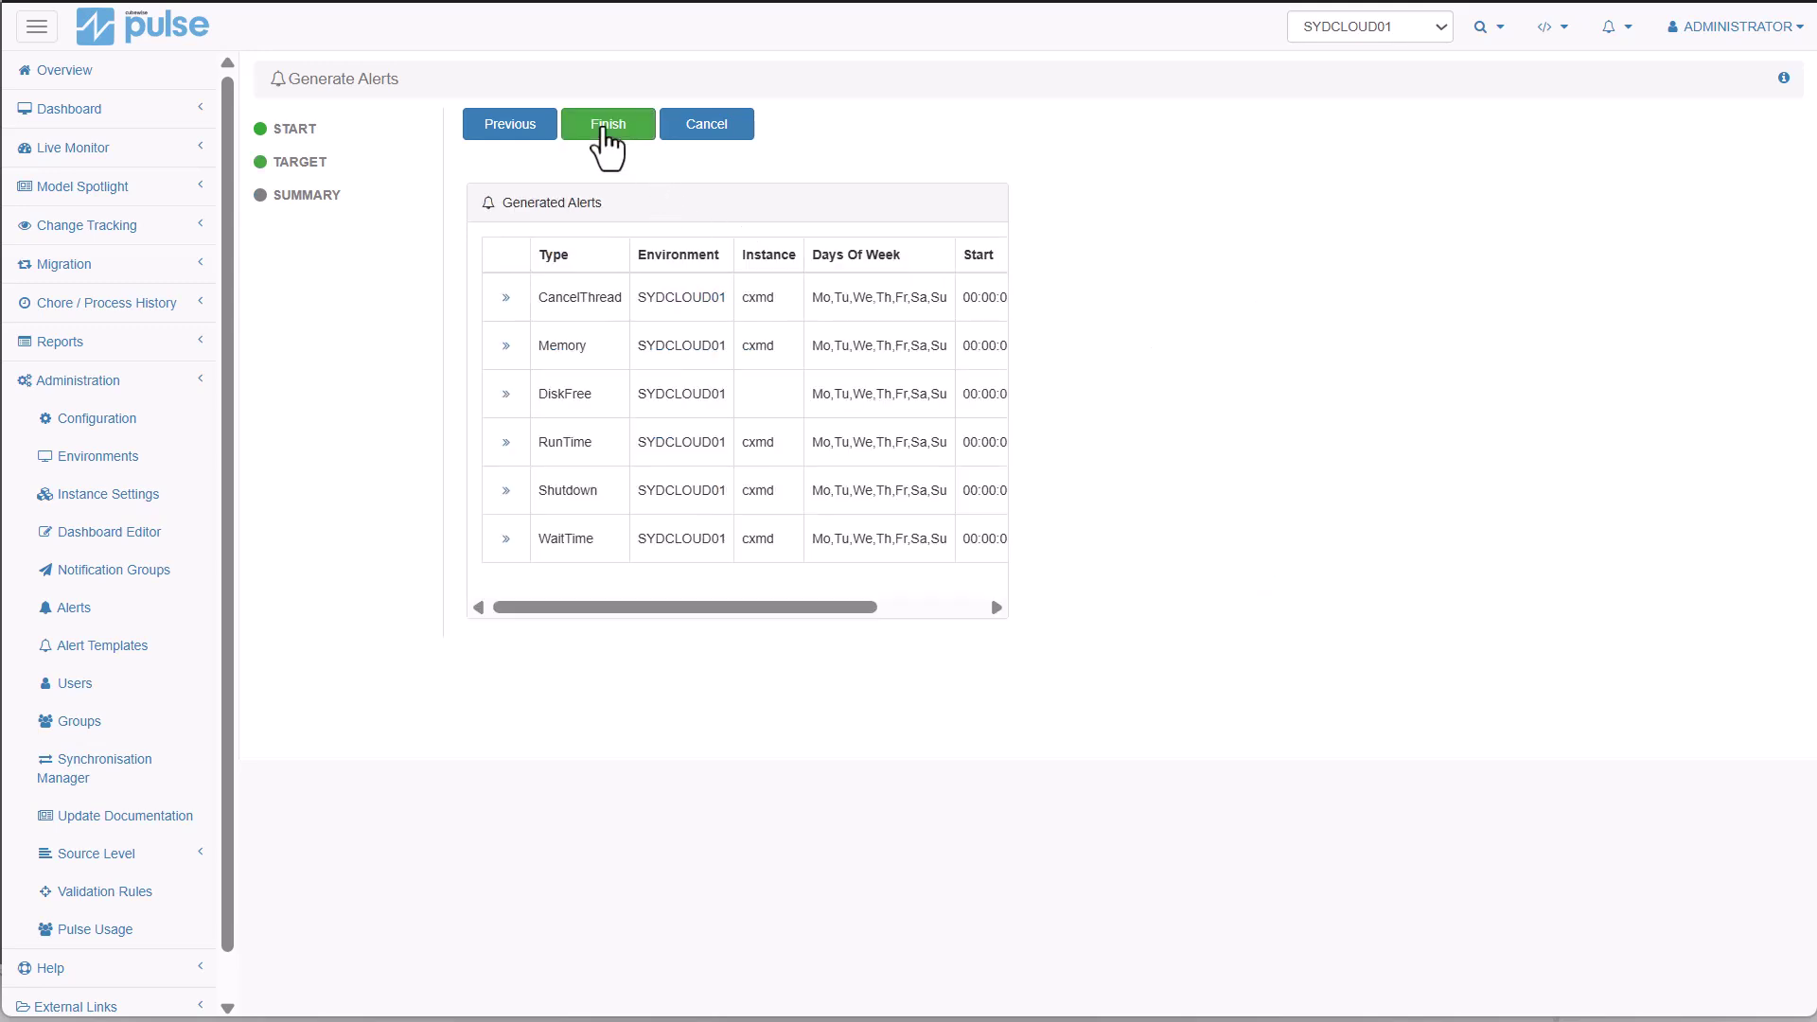
pyautogui.click(602, 127)
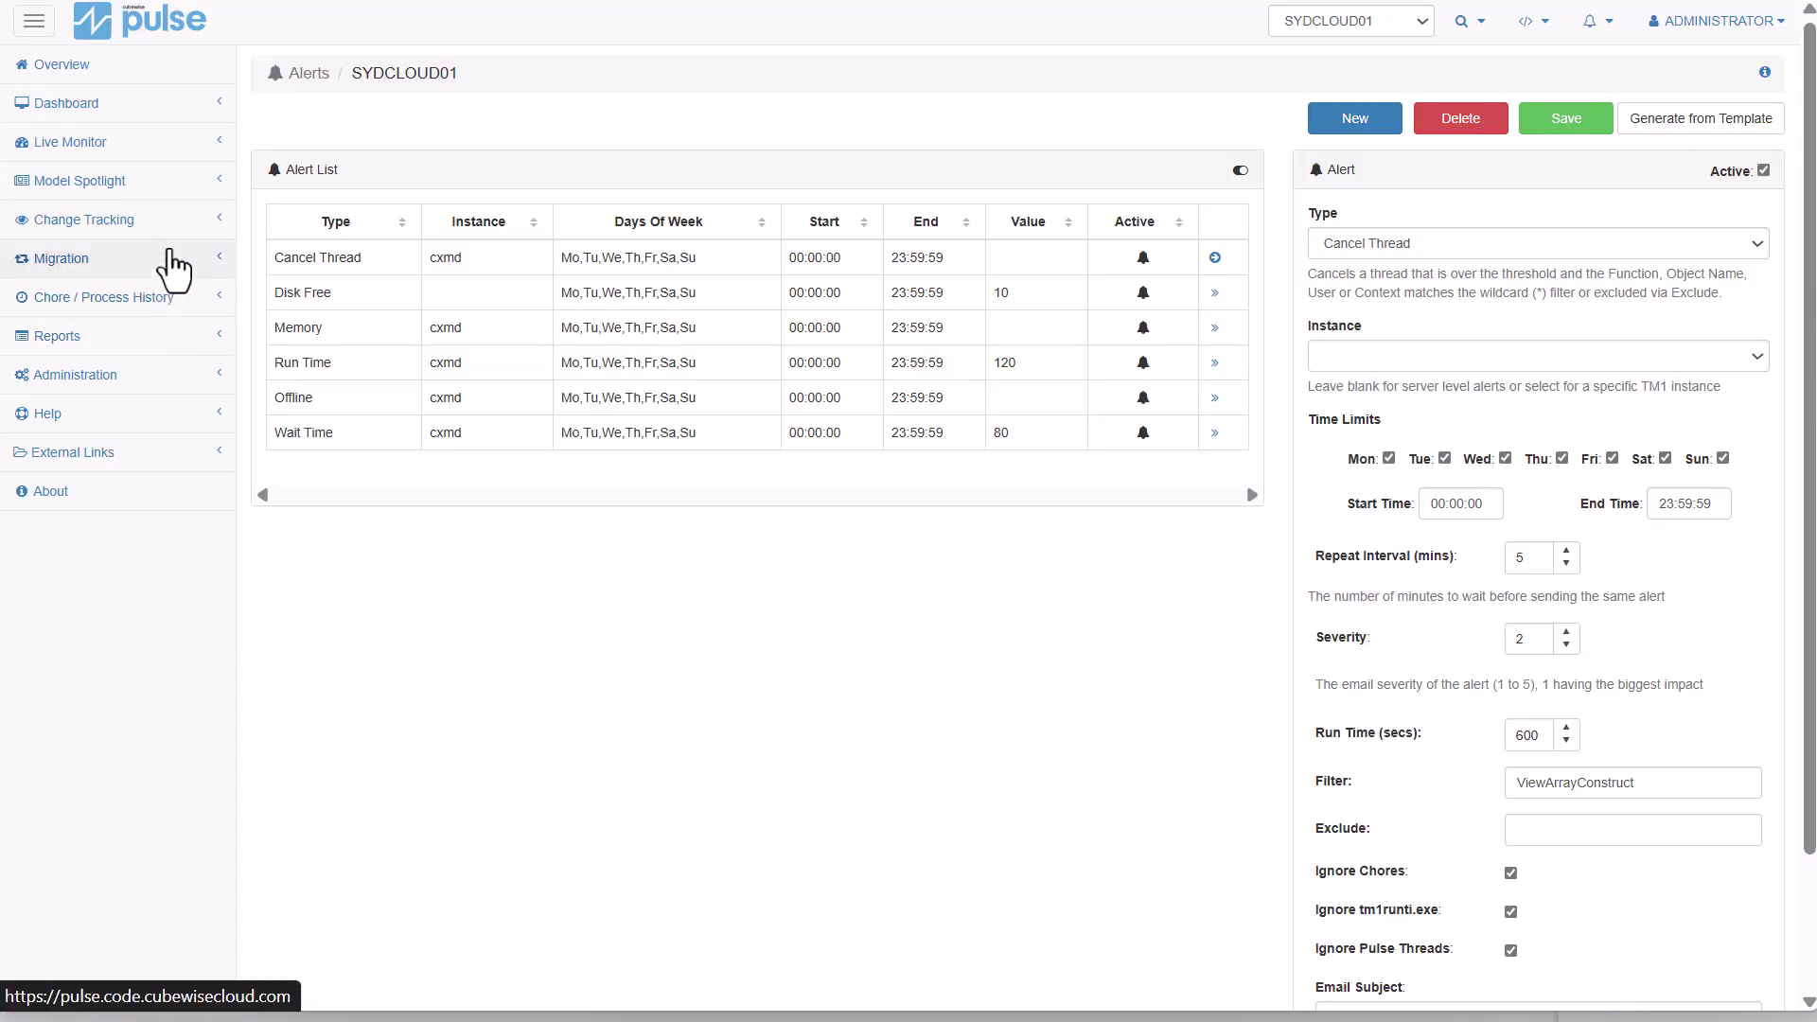
# Open the migration packages list and point out the OFFLINE plansamp package.
pyautogui.click(170, 256)
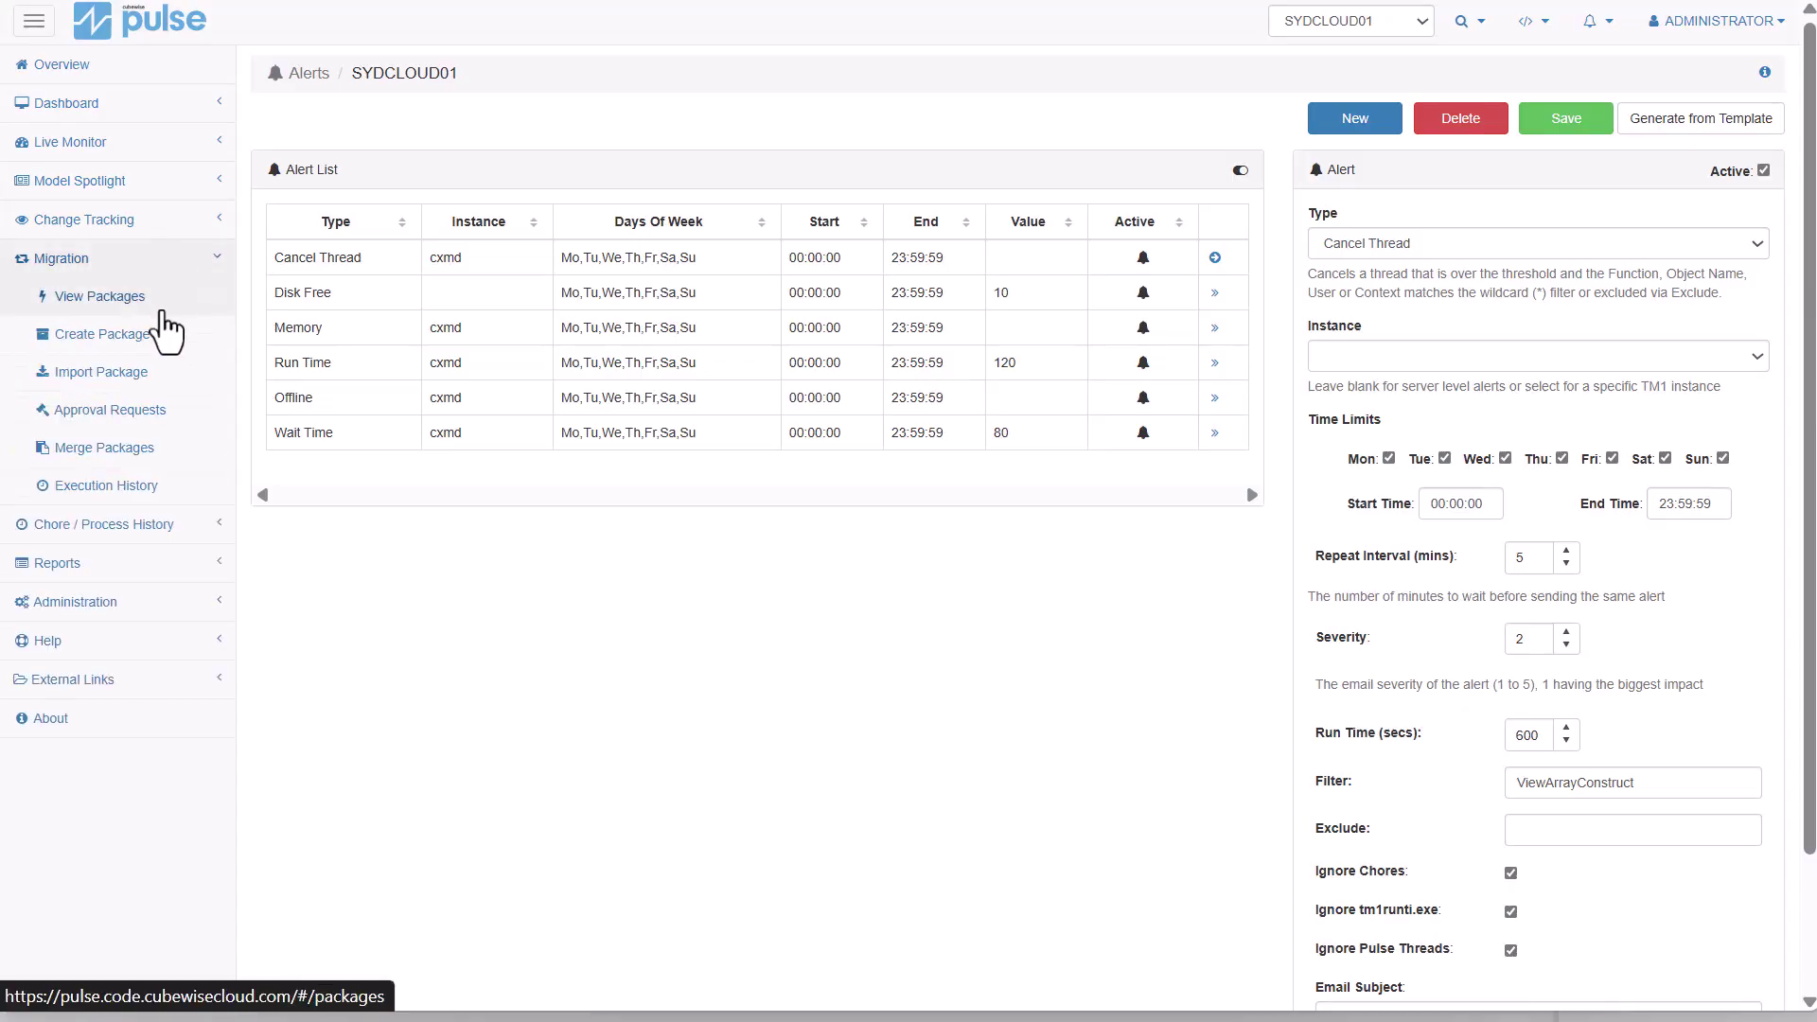
pyautogui.click(163, 312)
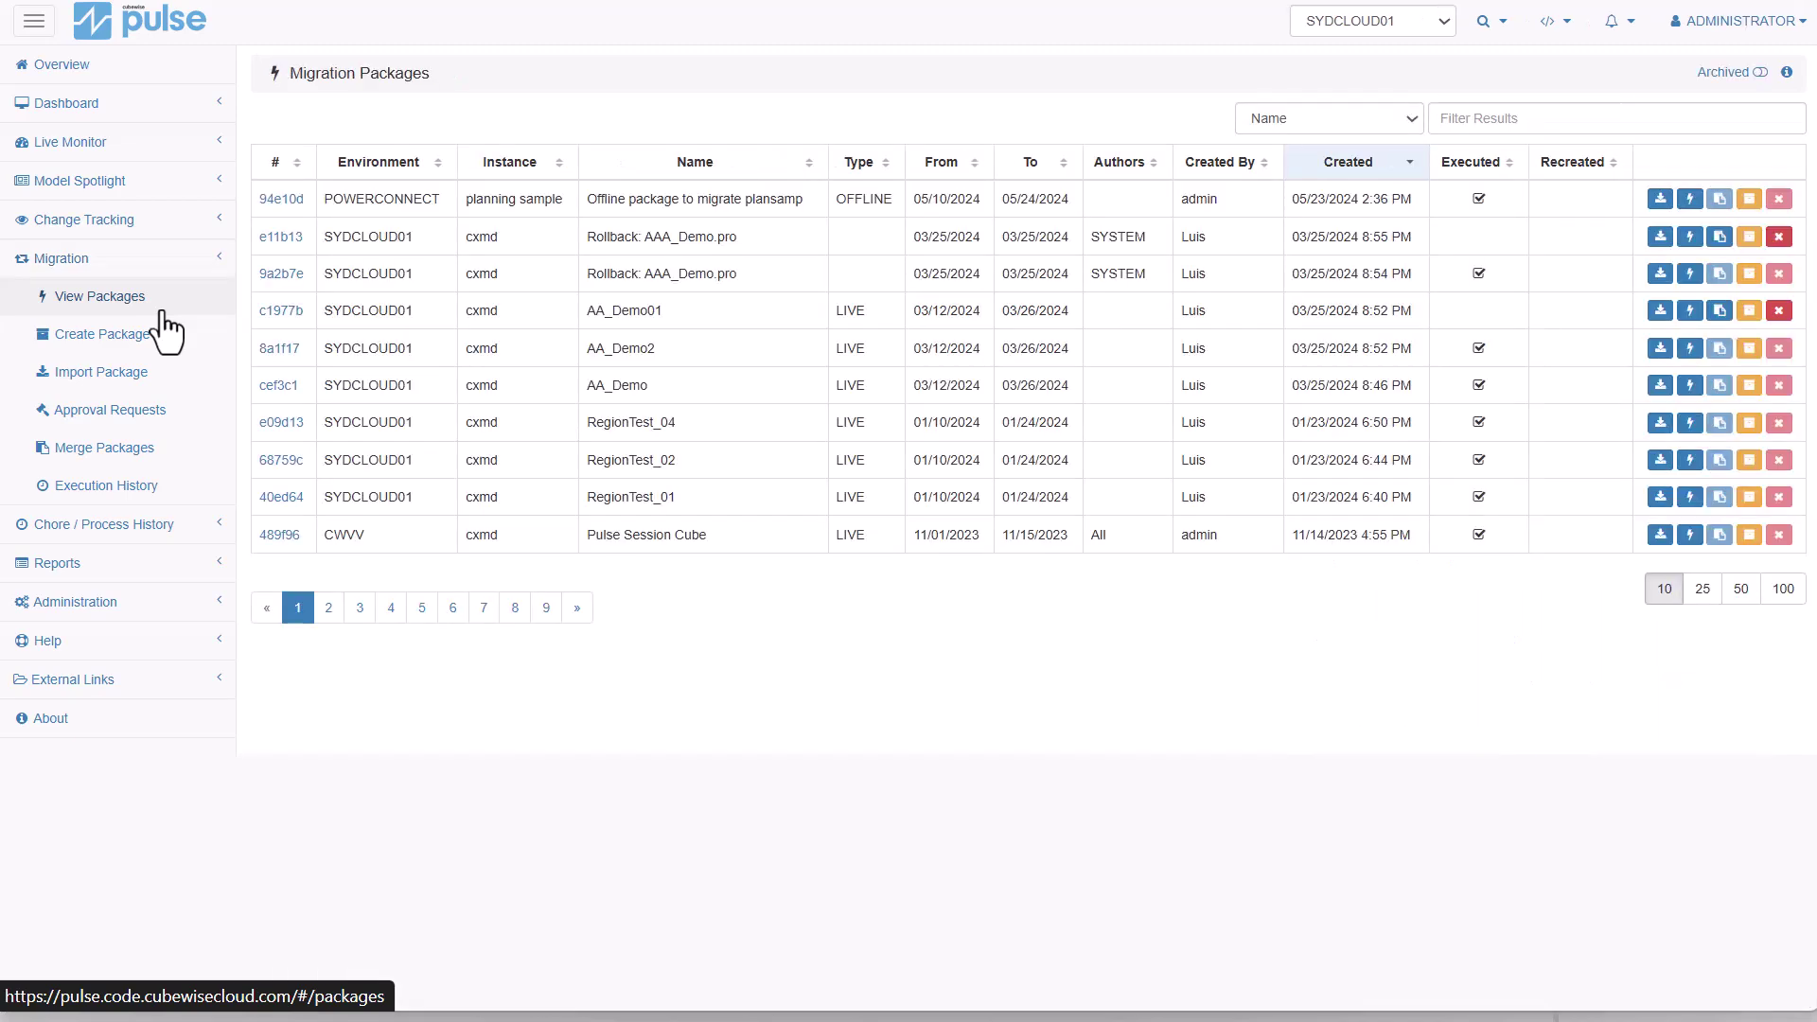
pyautogui.moveTo(588, 201); pyautogui.dragTo(851, 203)
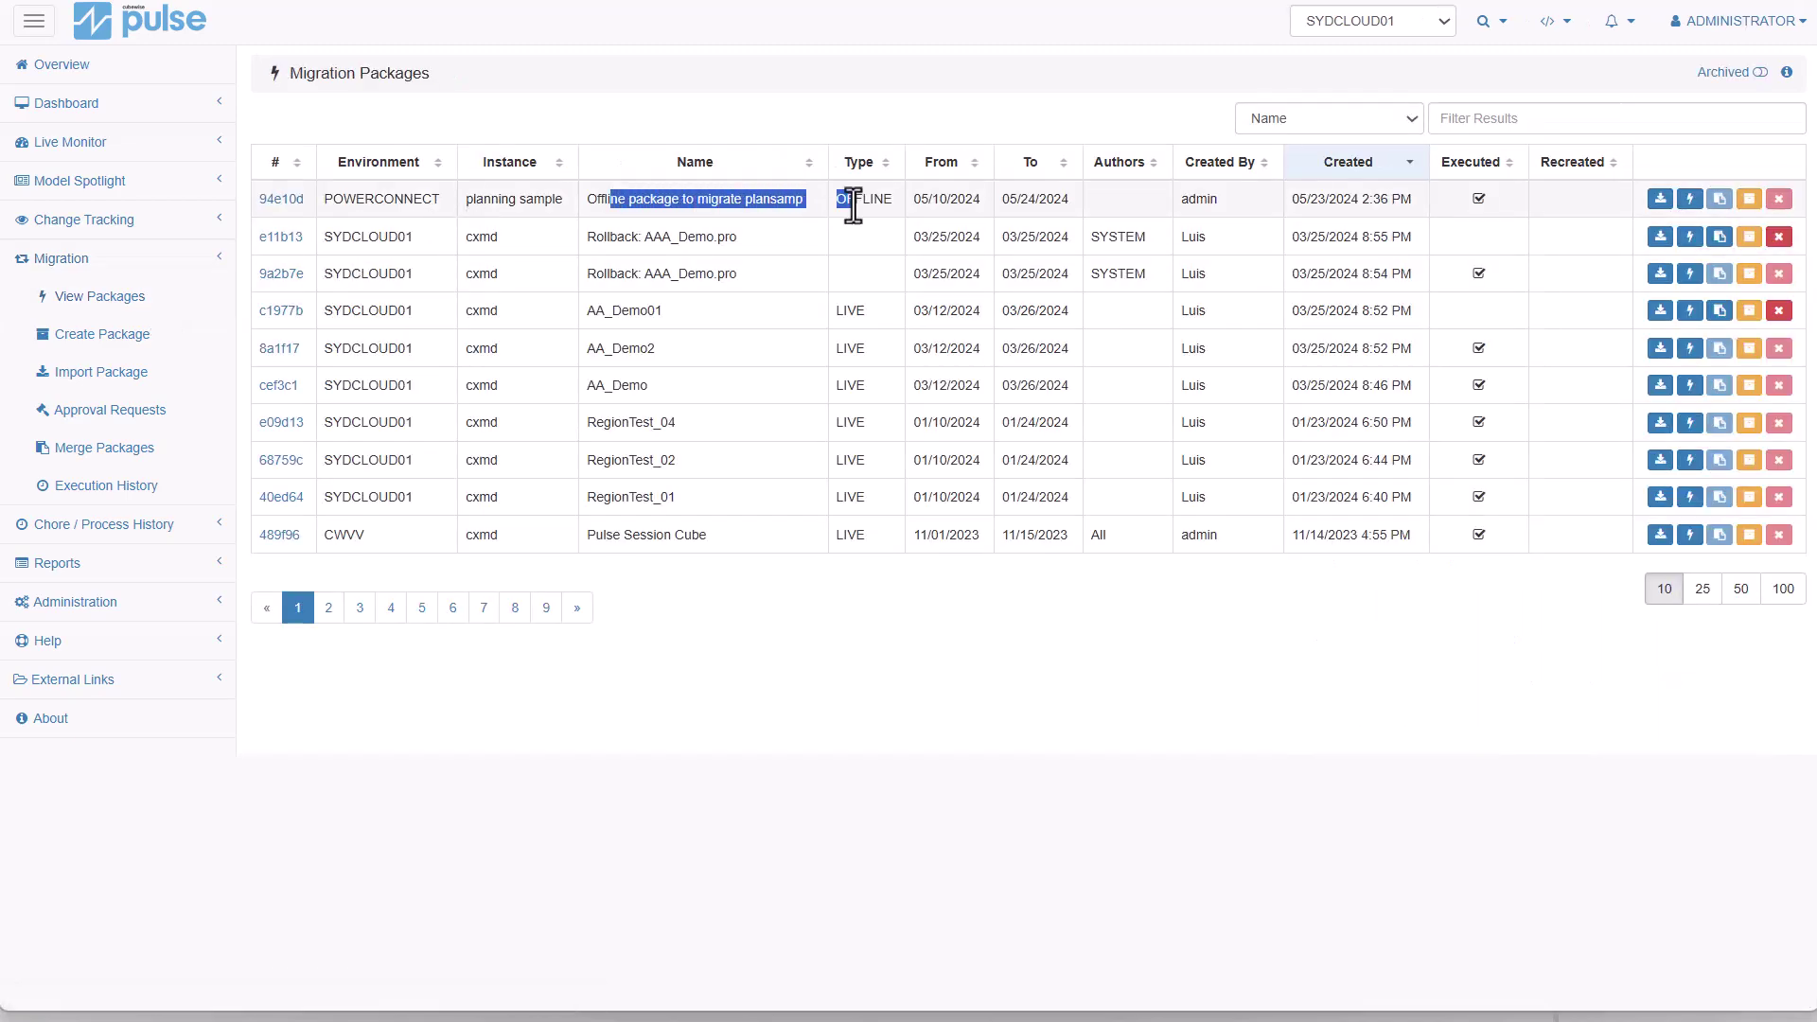
pyautogui.doubleClick(870, 201)
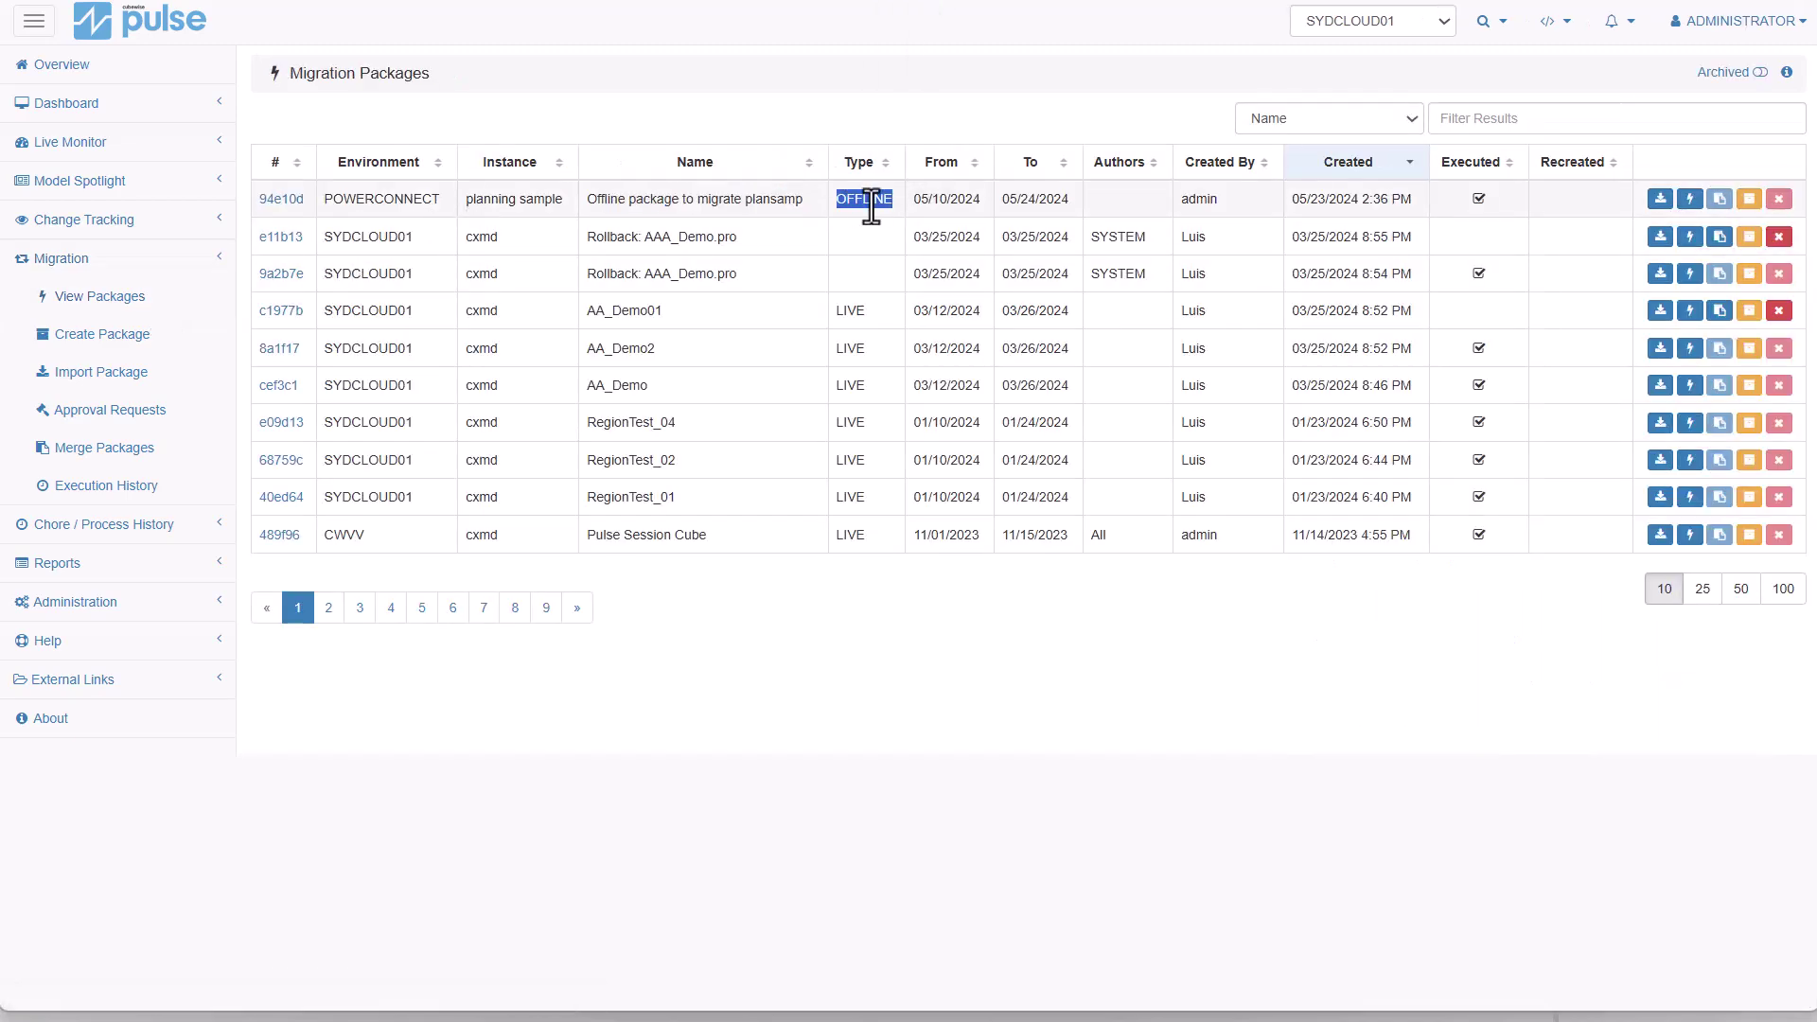
# Run the offline package against SYDCLOUD01, reviewing all 120 proposed changes before executing.
pyautogui.click(1689, 201)
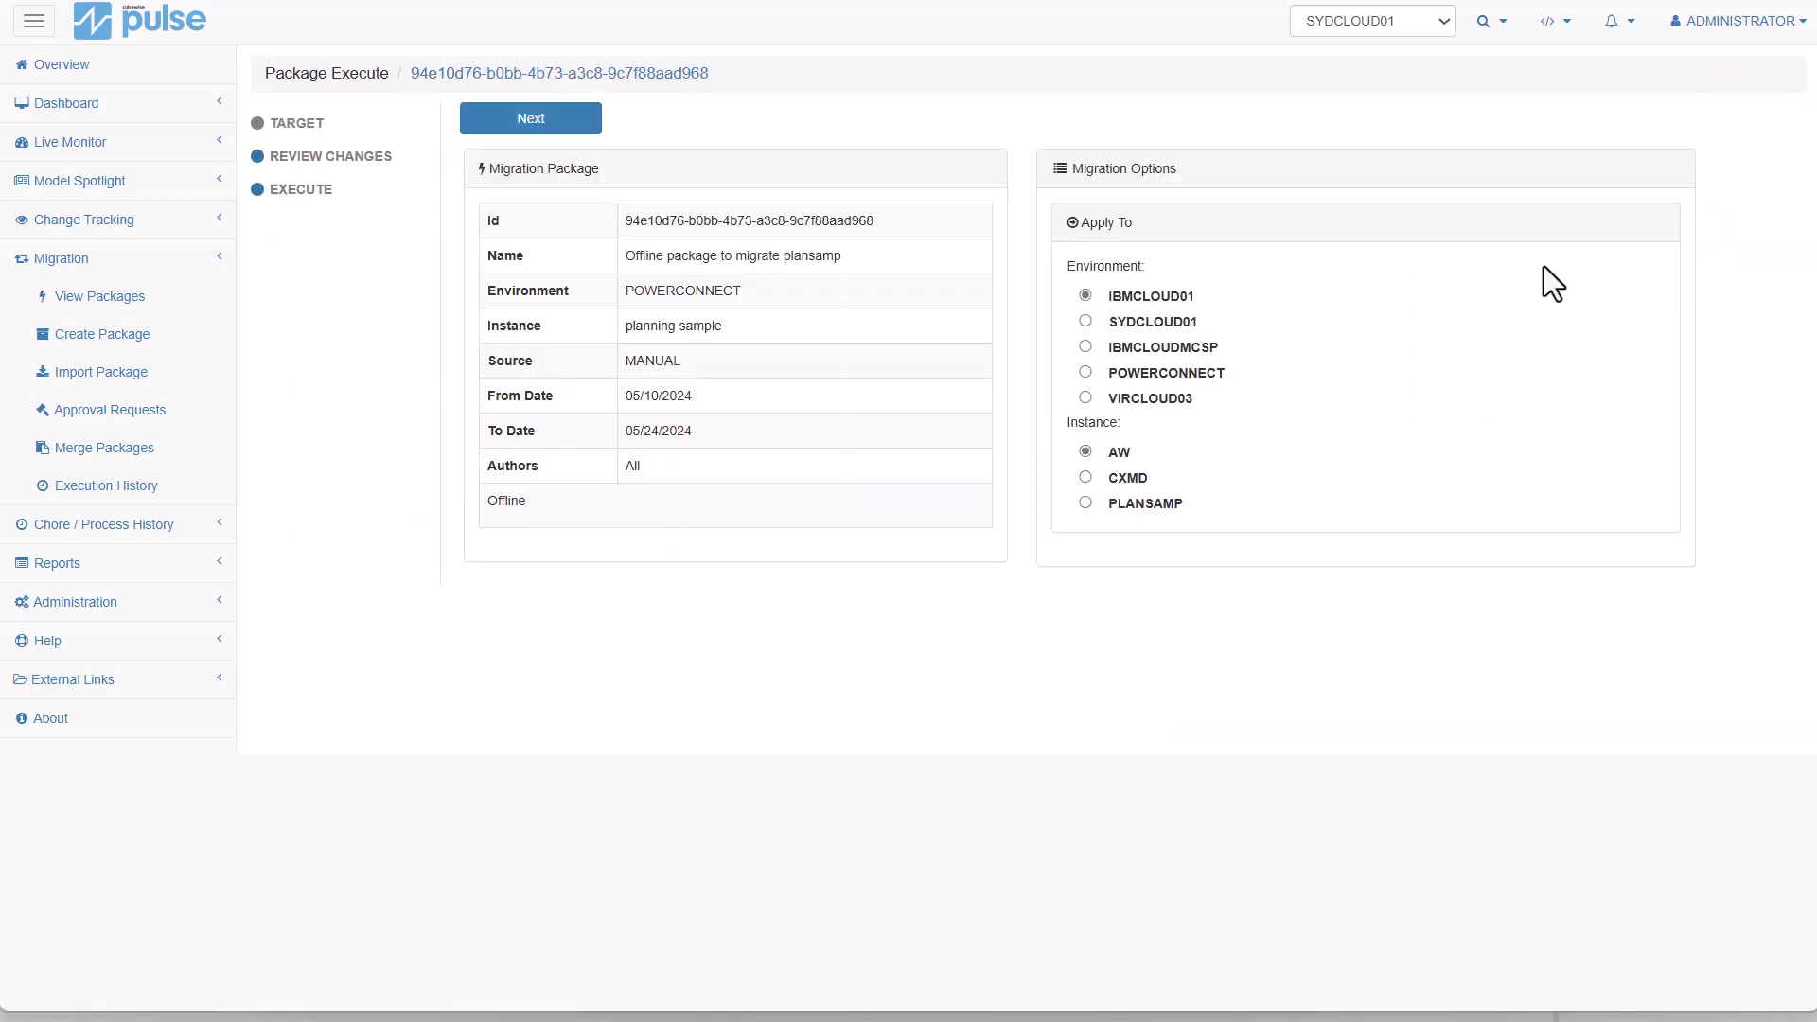
pyautogui.click(1086, 324)
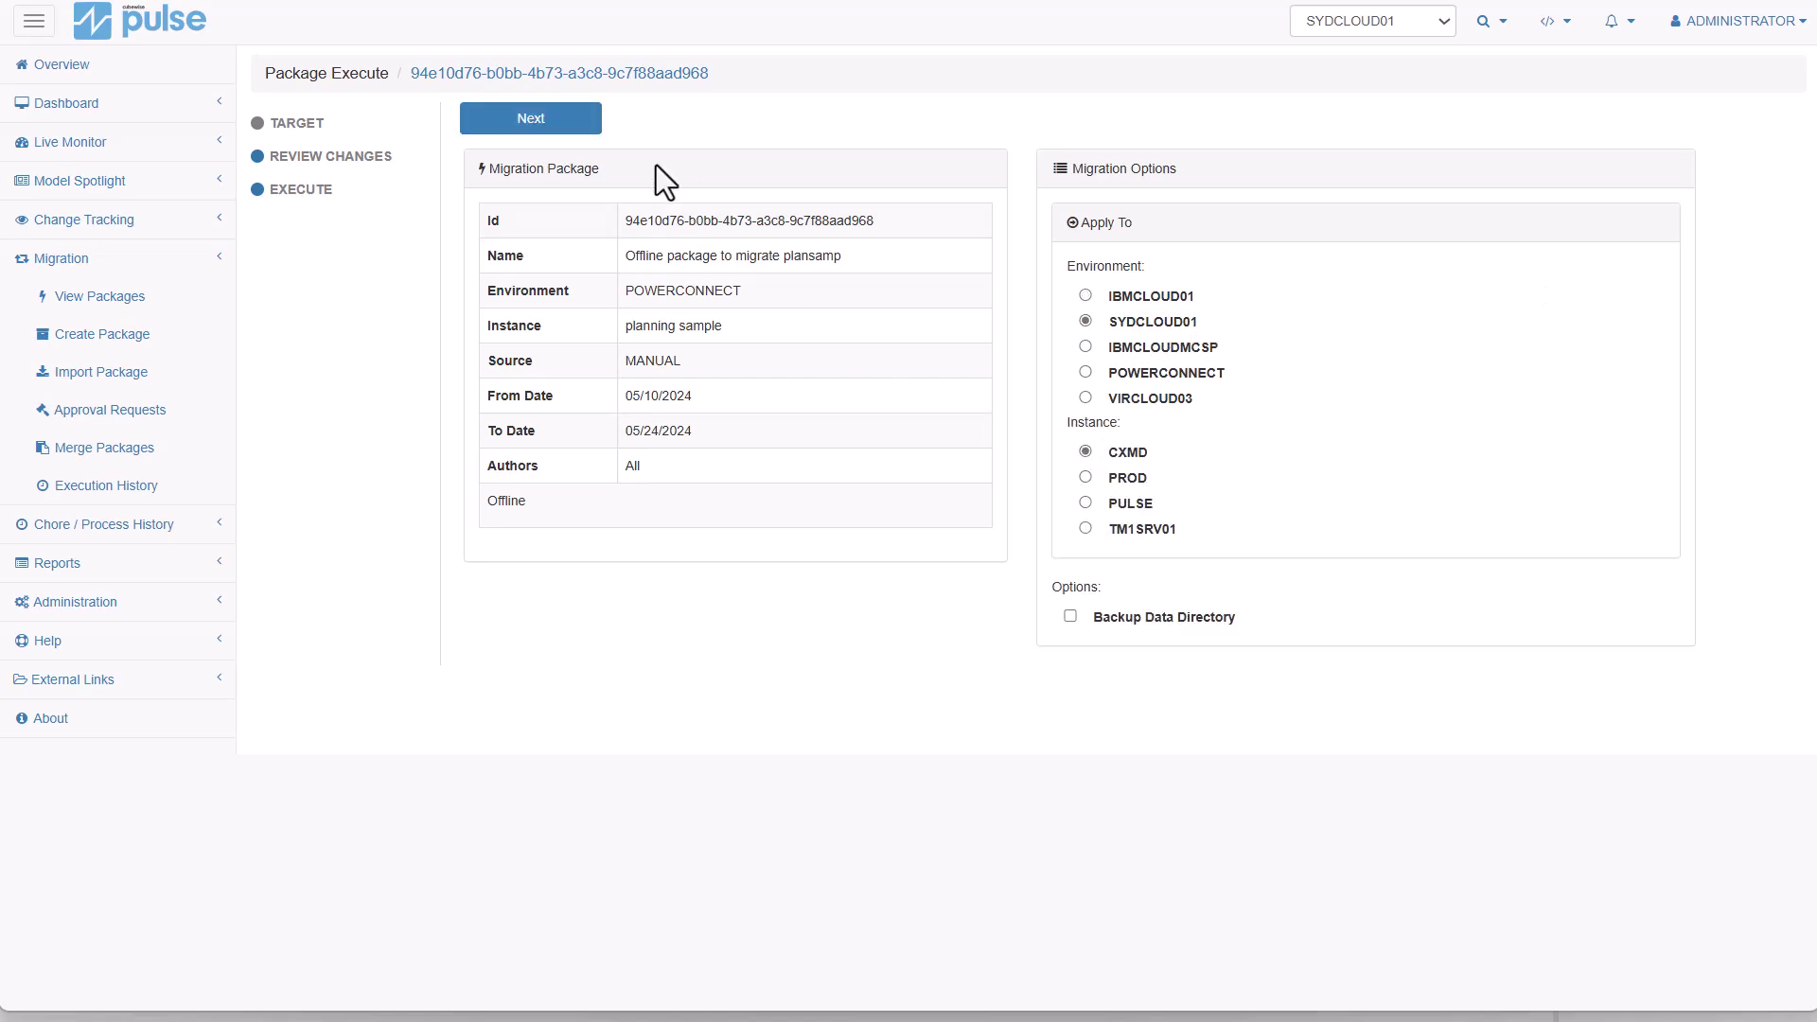
pyautogui.click(534, 120)
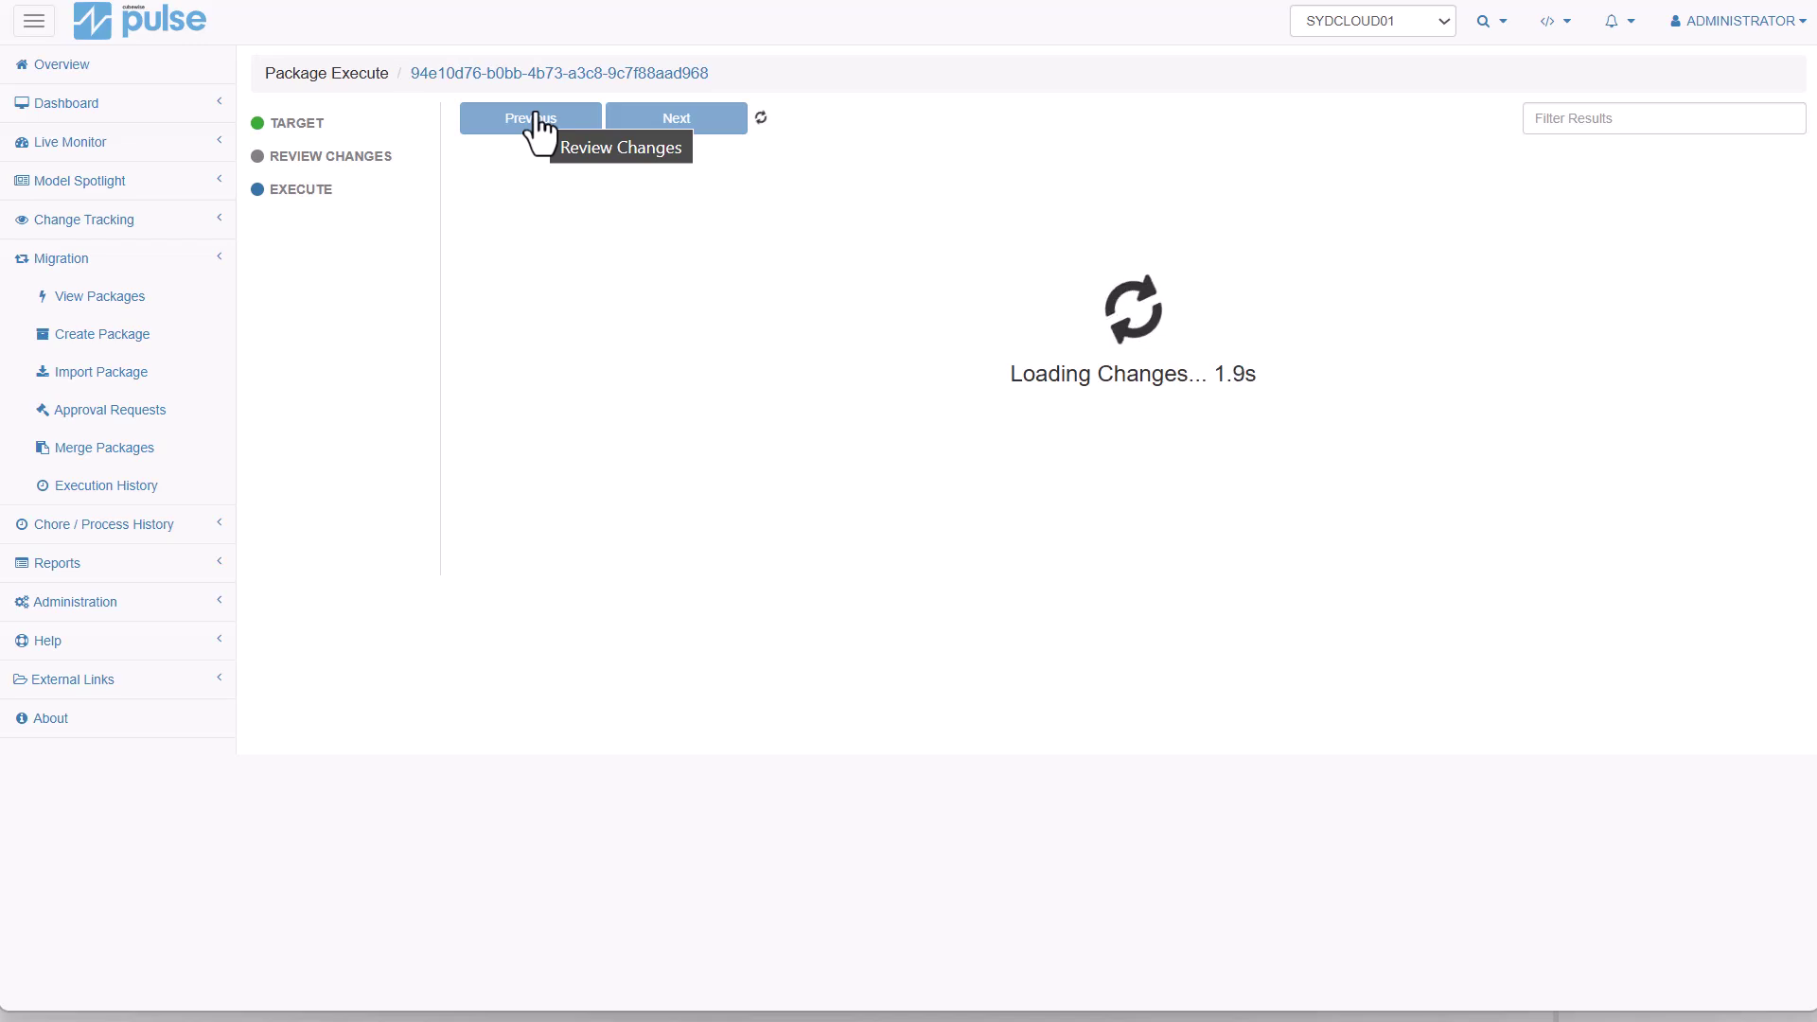
pyautogui.click(1755, 645)
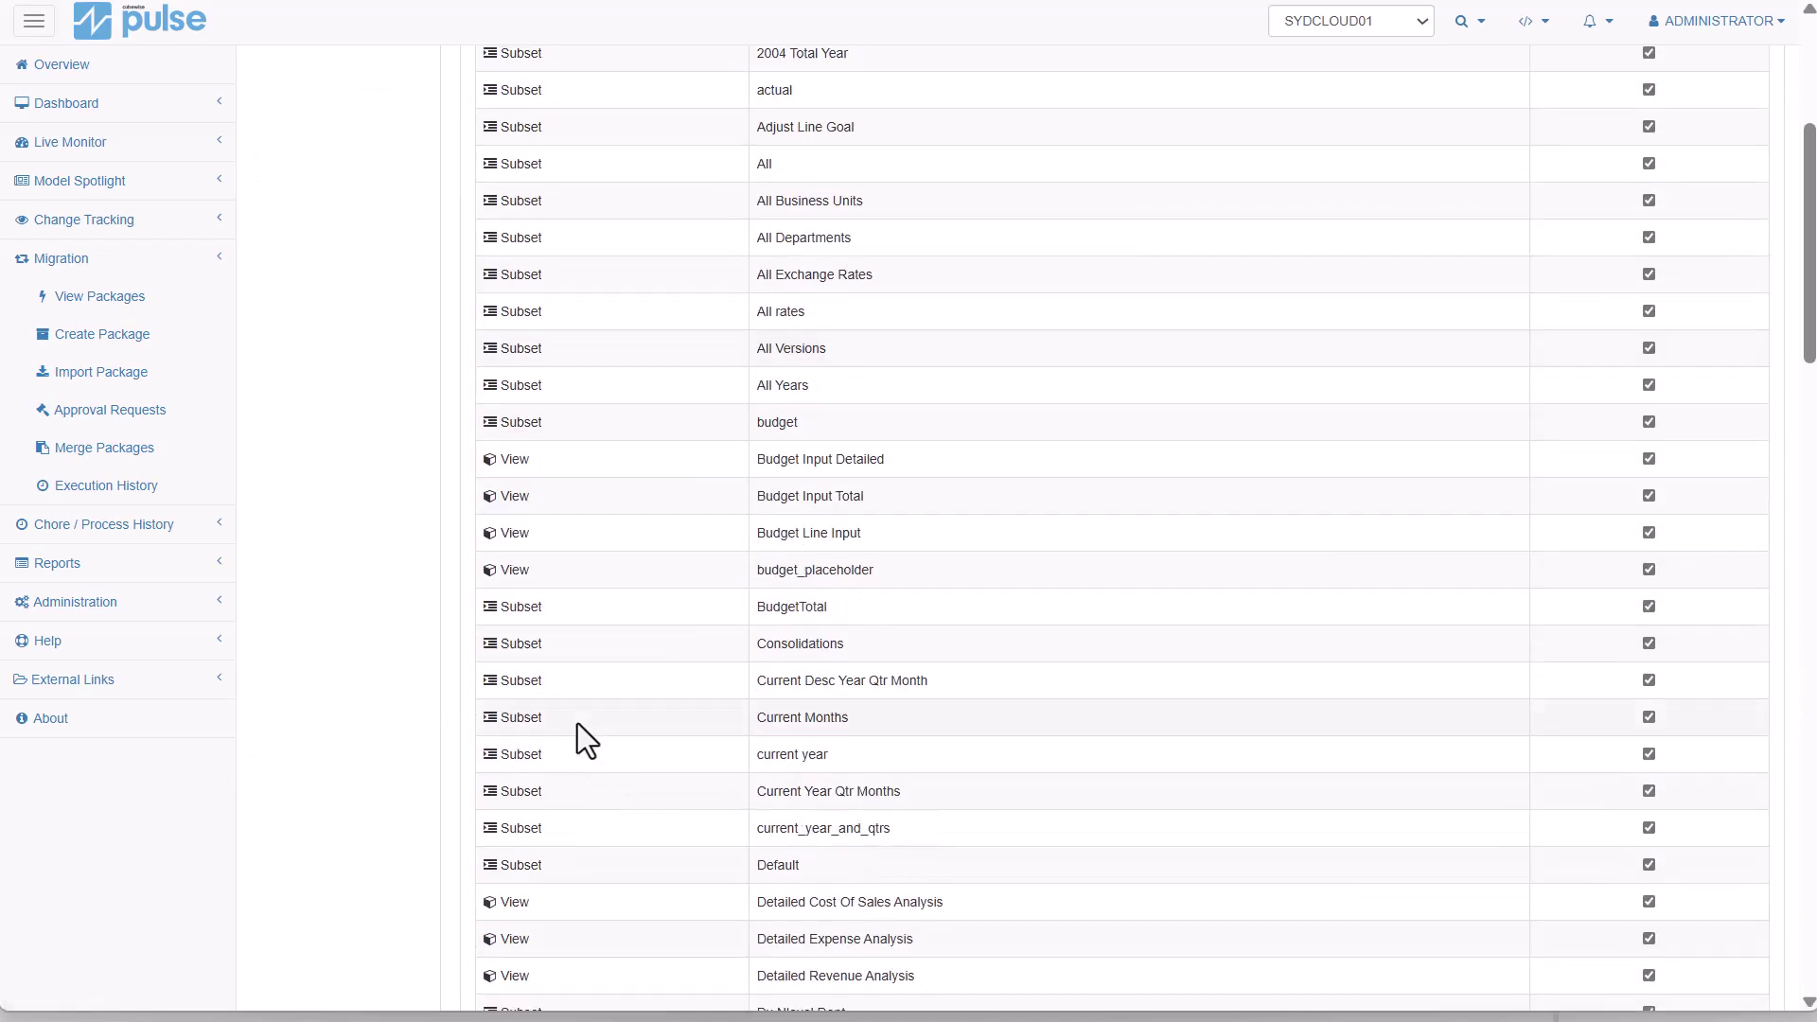
pyautogui.scroll(-8, 593, 783)
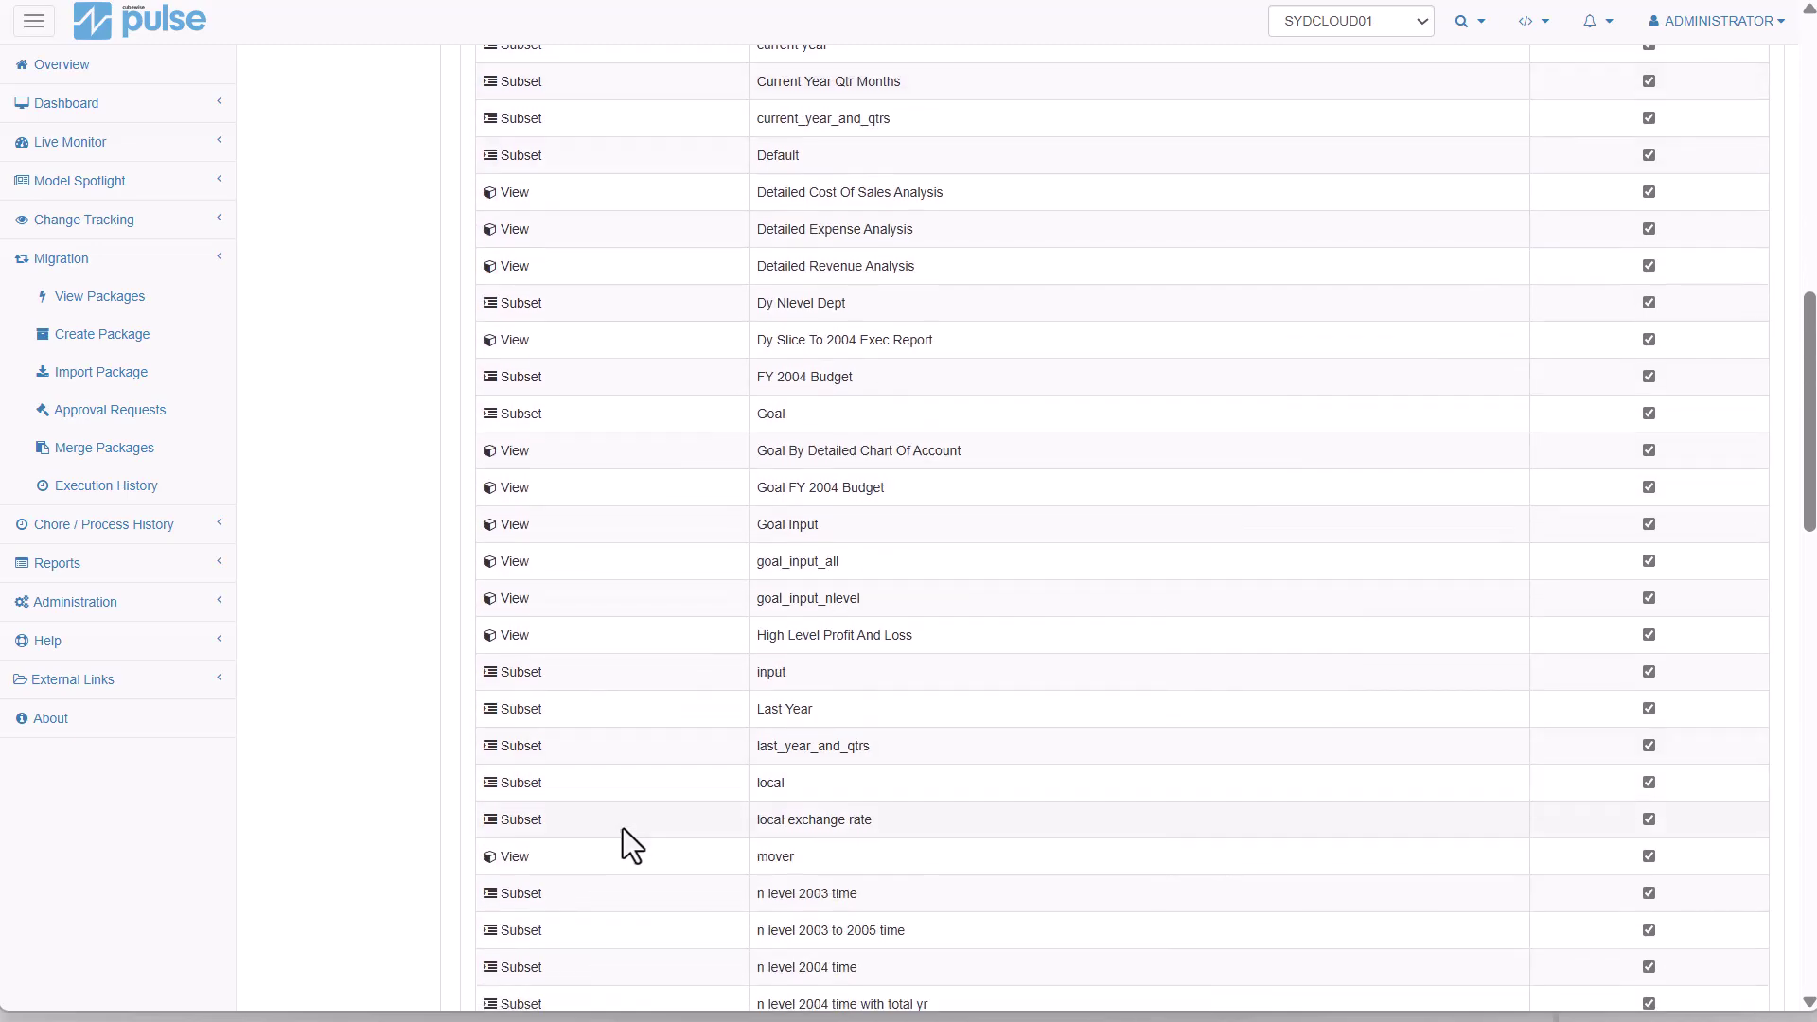
pyautogui.scroll(-9, 622, 828)
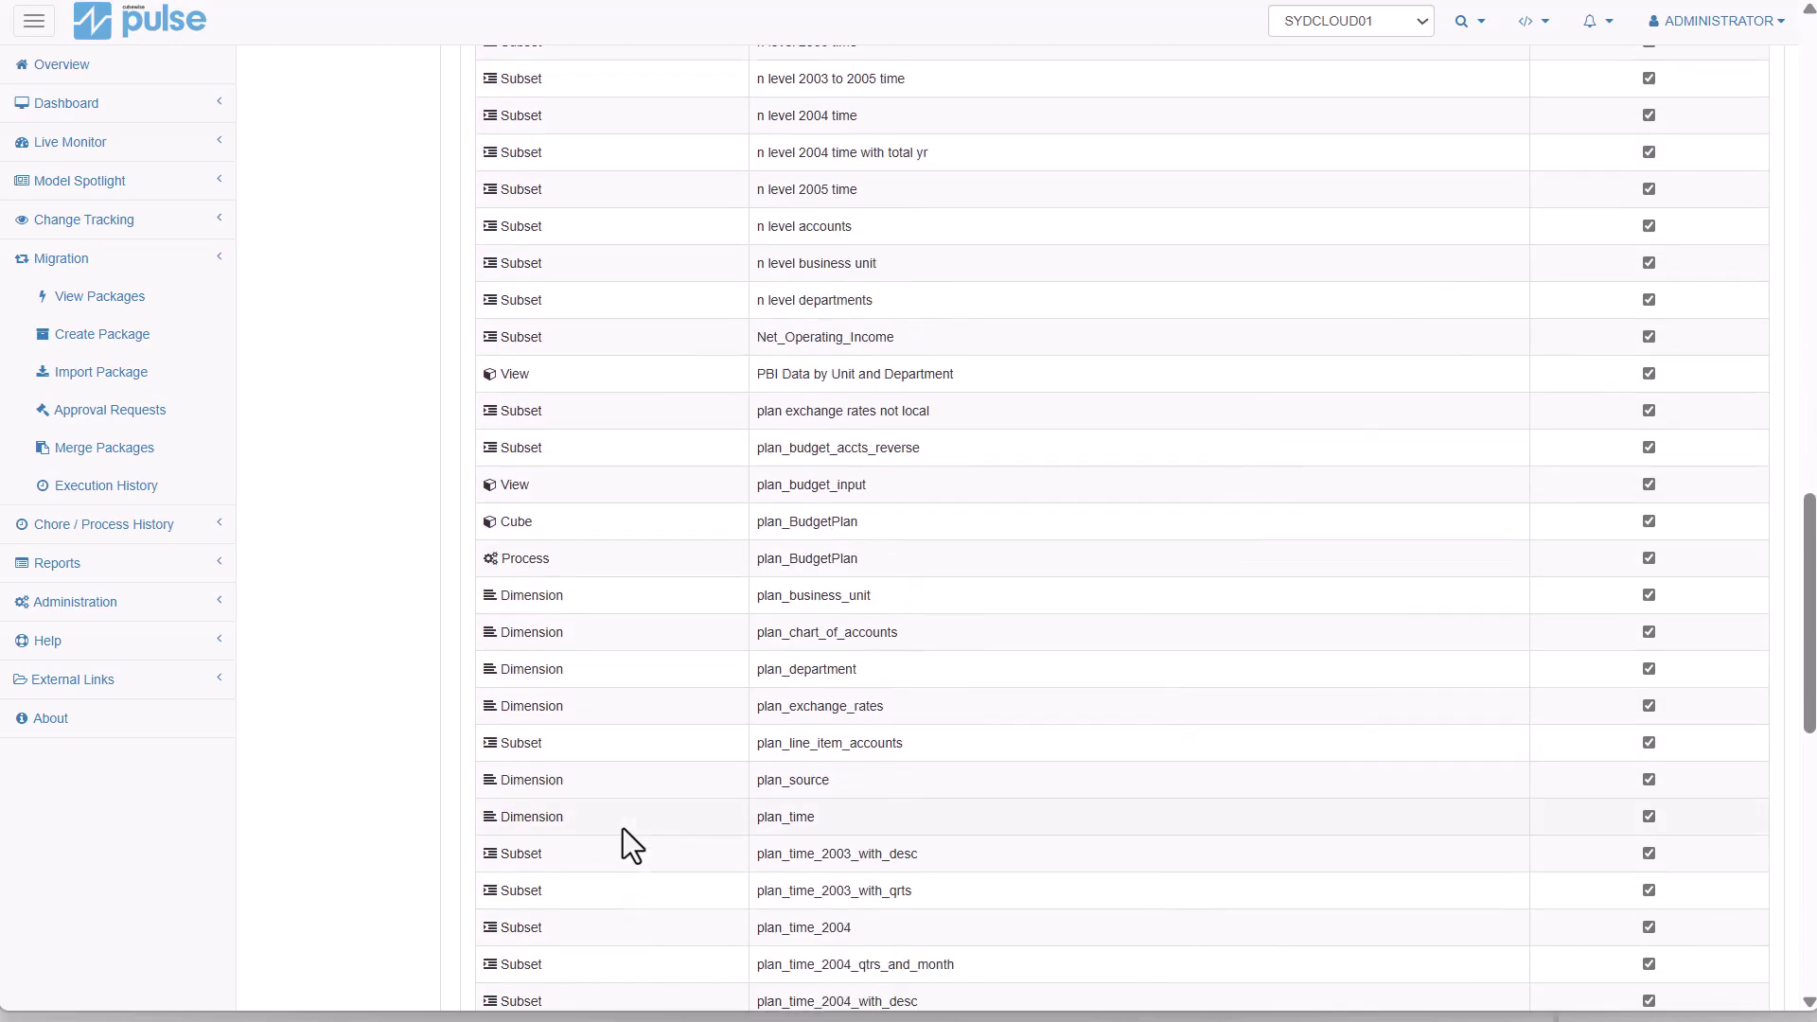
pyautogui.scroll(18, 649, 821)
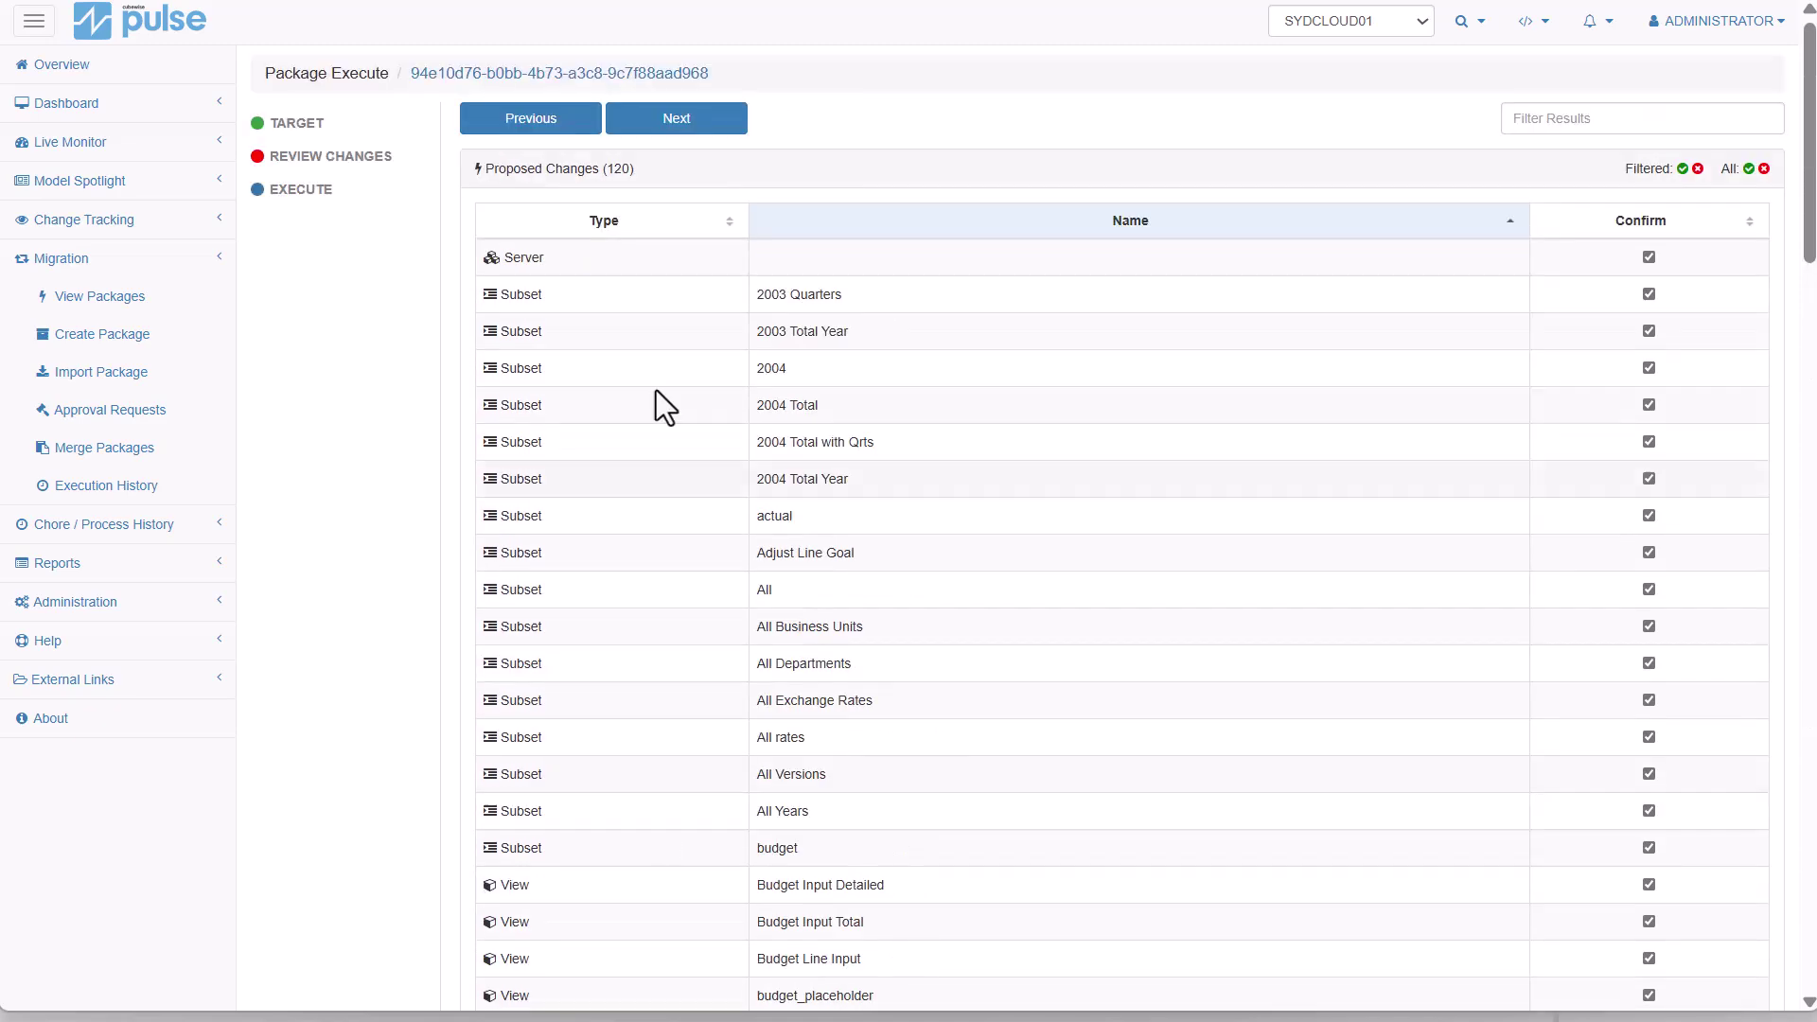
pyautogui.click(679, 120)
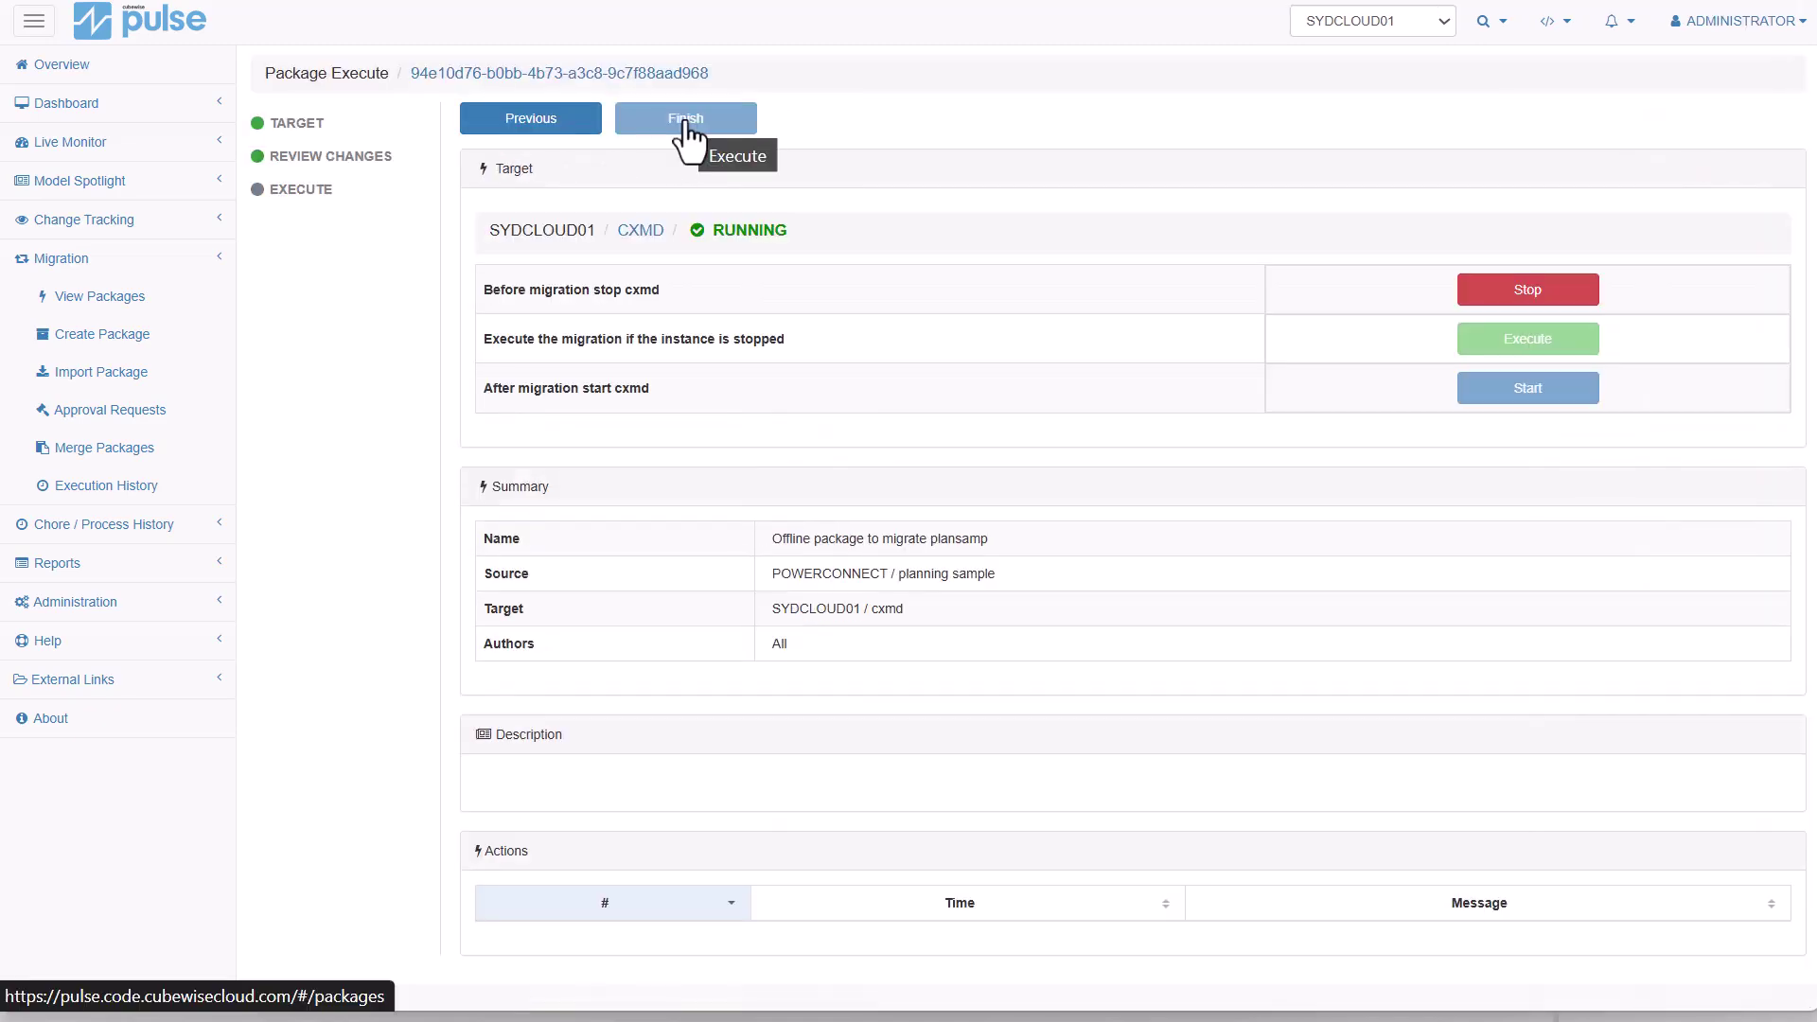